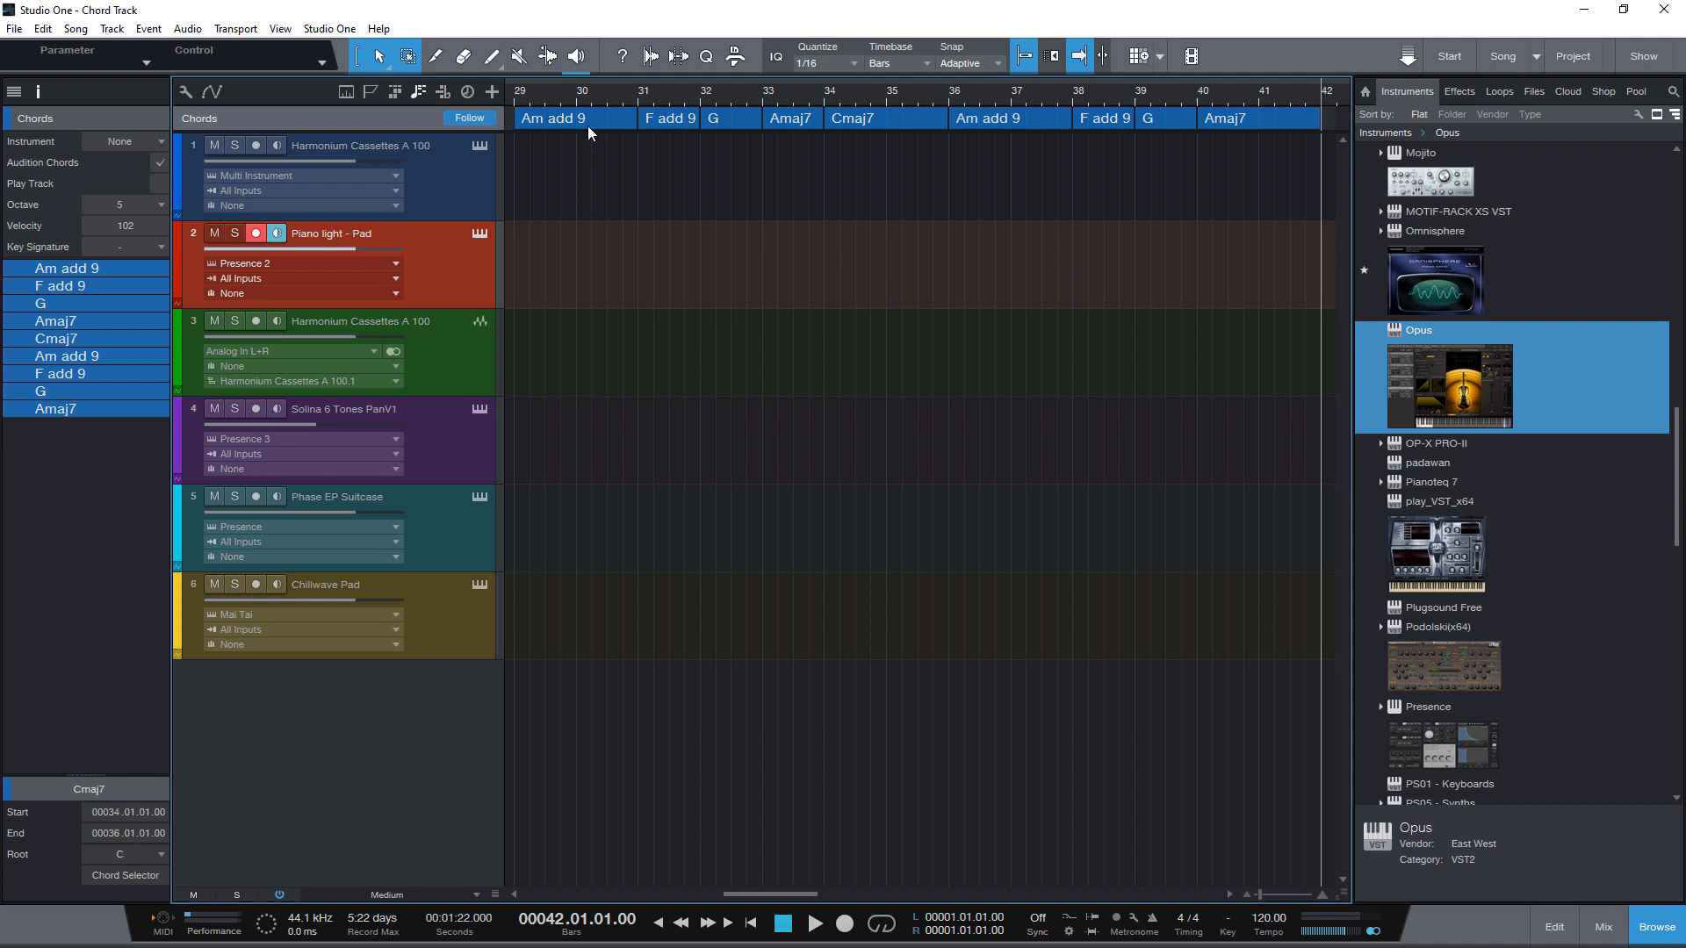
- Drag the Am add 9 and Cmaj7 chords onto Piano light - Pad, checking Am add 9 in the piano roll
left_click_drag(586, 119, 591, 274)
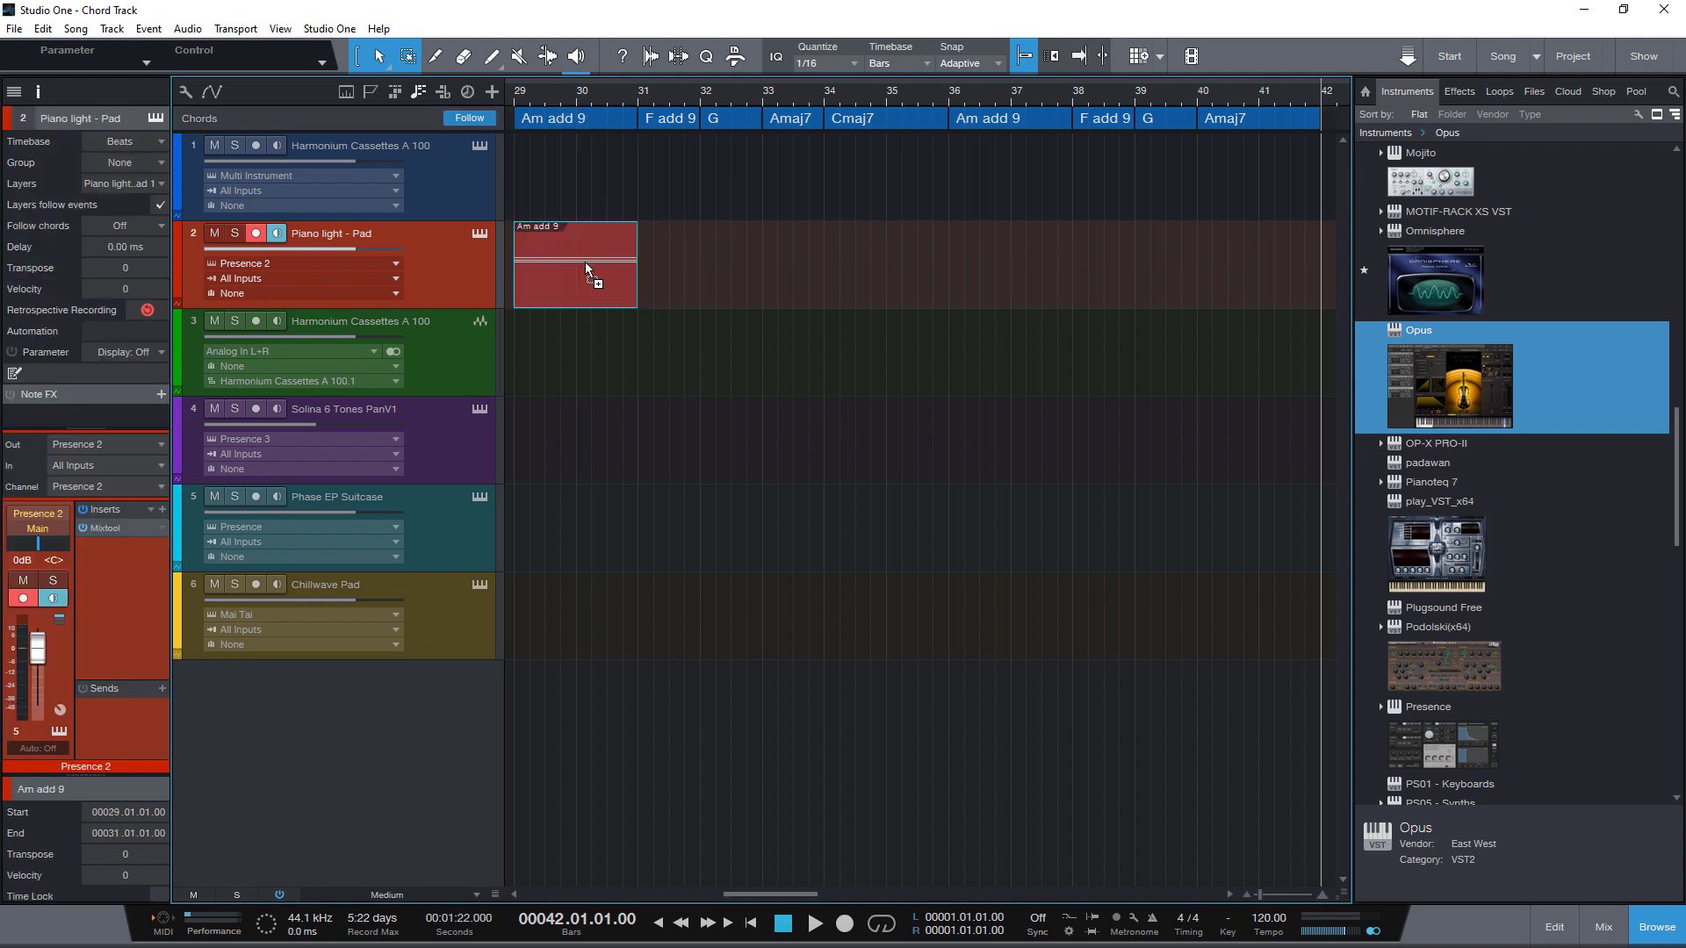
double_click(598, 286)
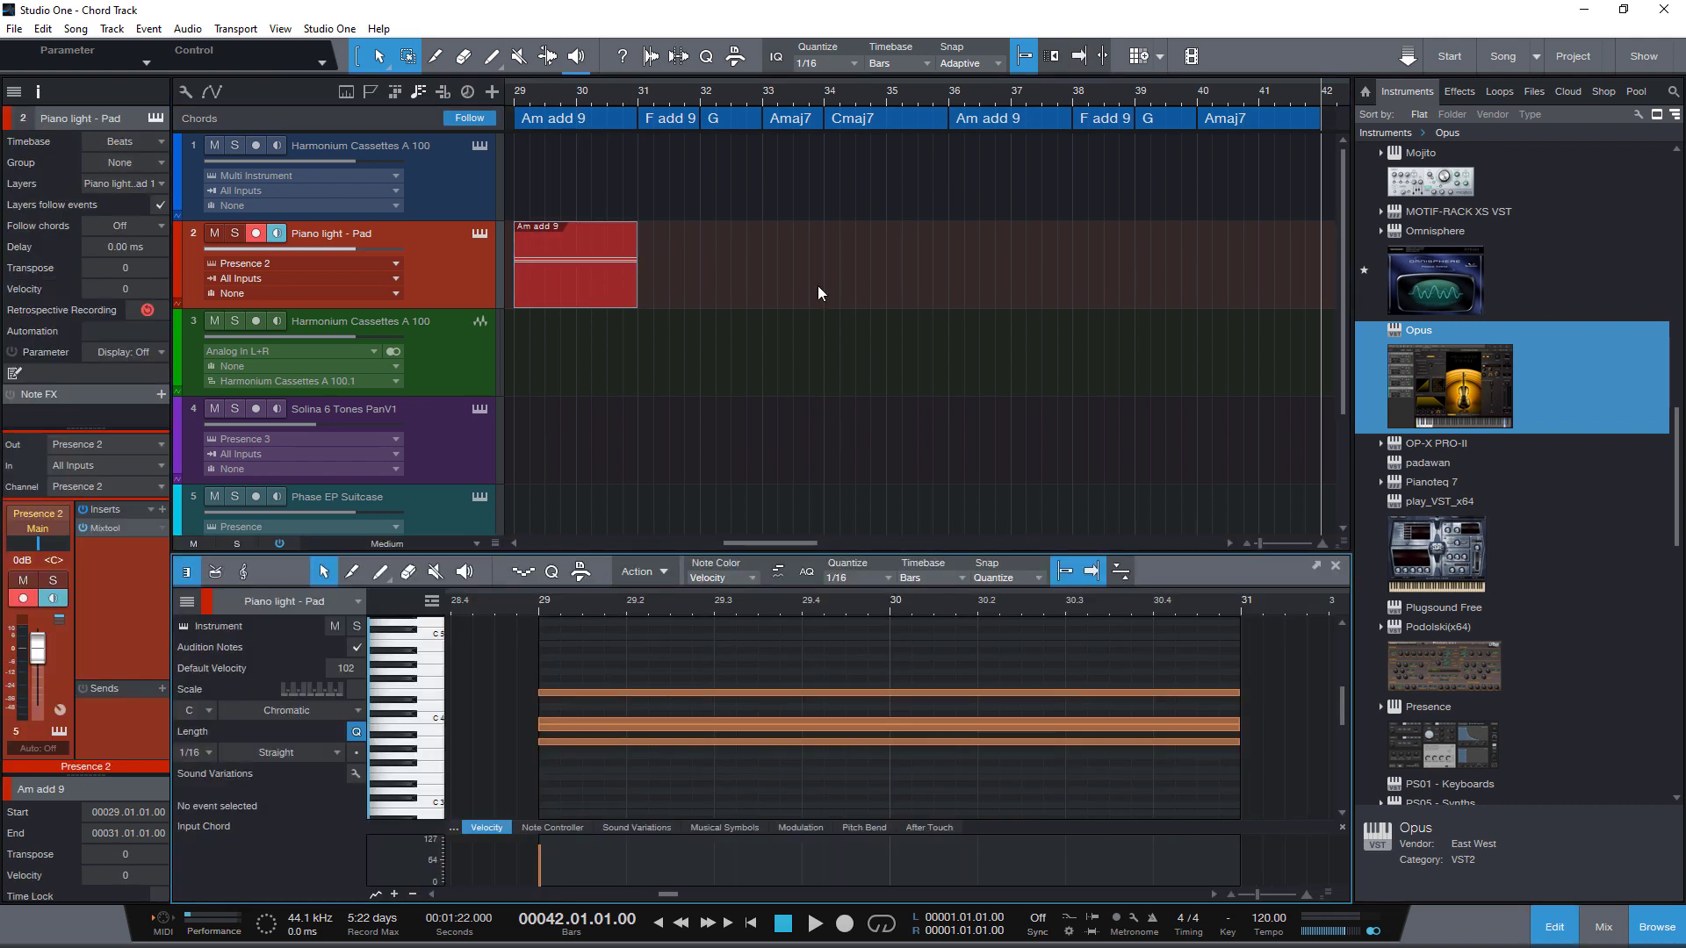
key("F2")
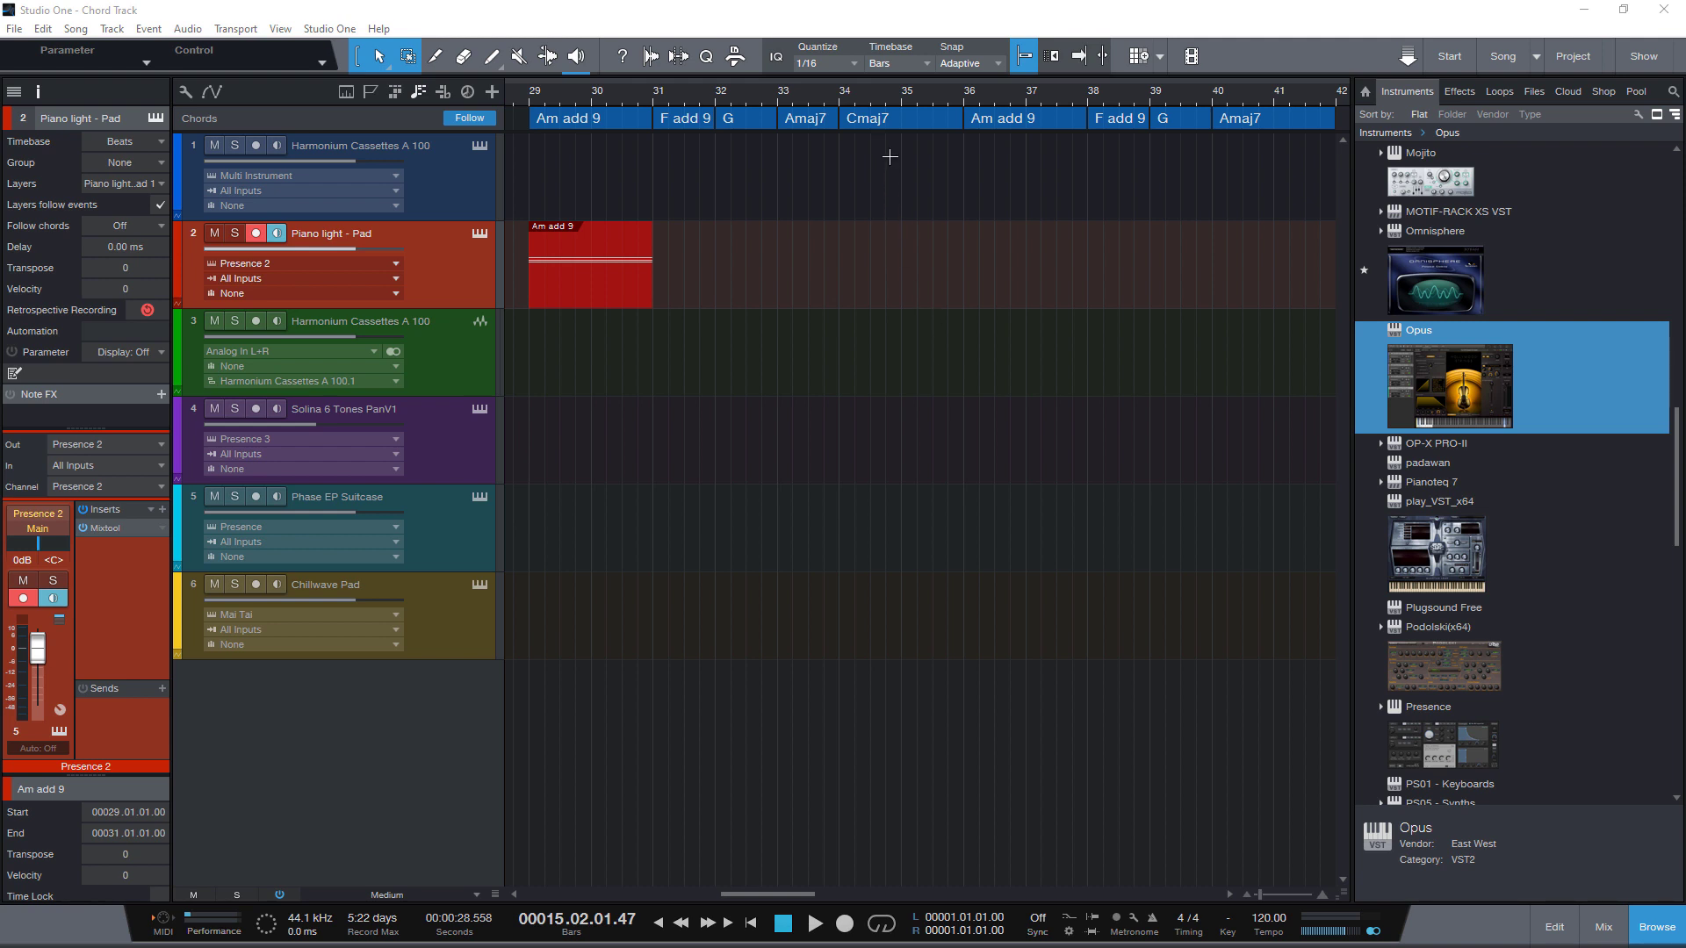
left_click_drag(889, 121, 895, 274)
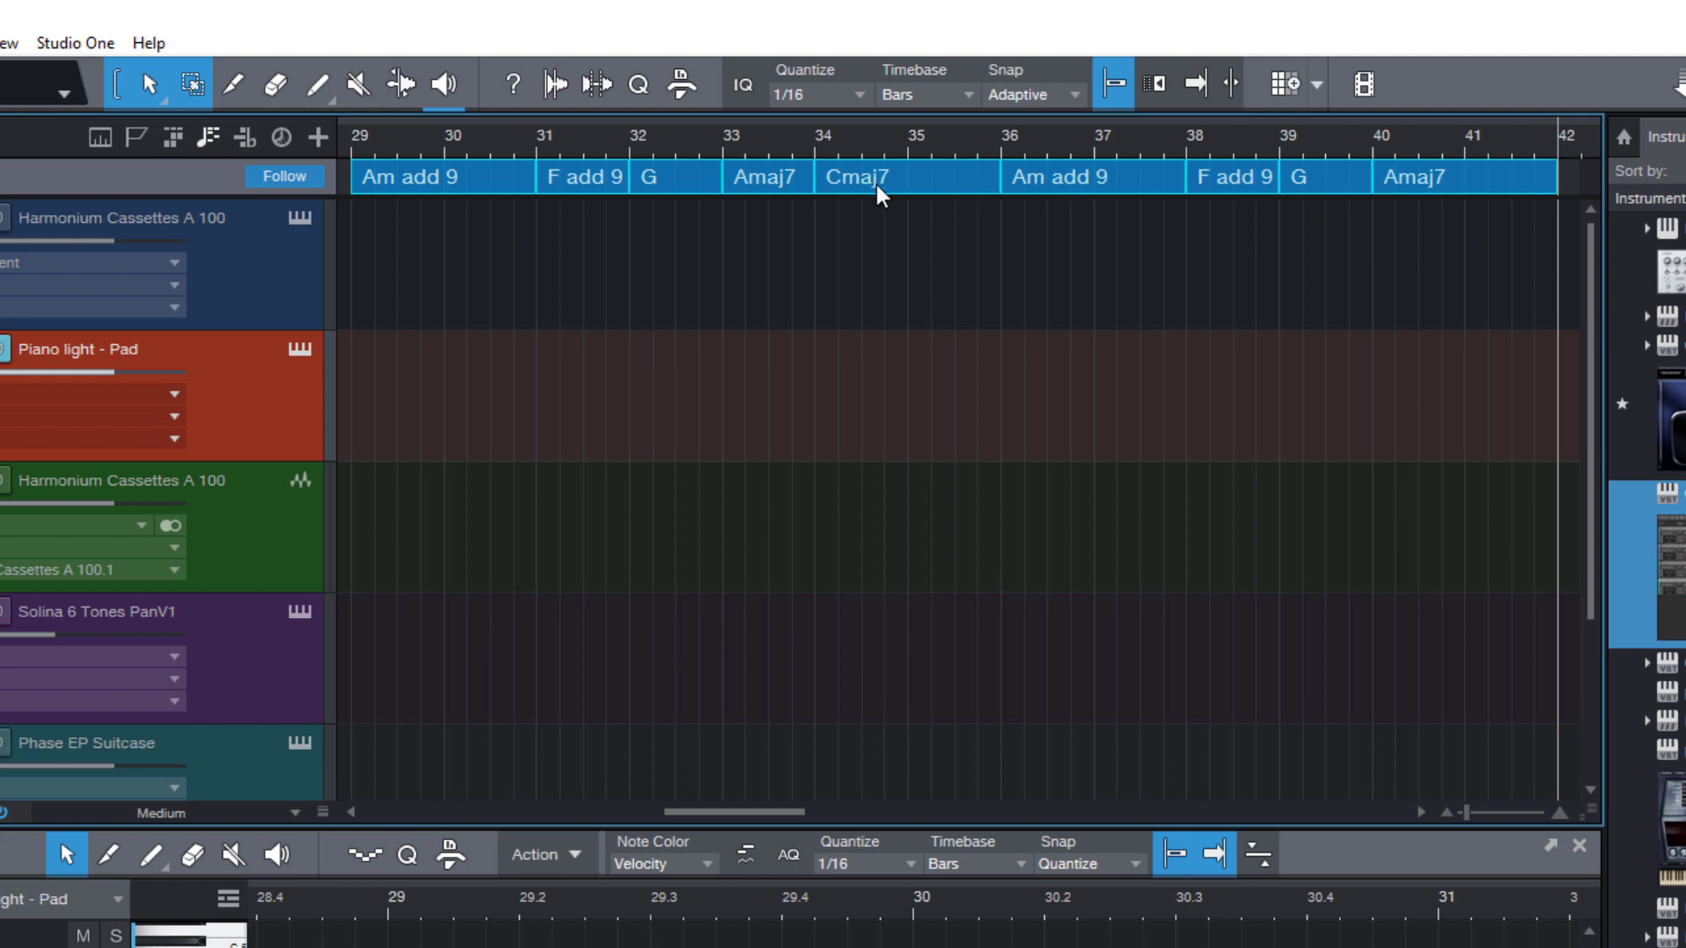
- Drag all chords, Am add 9 through Amaj7, onto Piano light - Pad as MIDI across bars 29–42
left_click_drag(878, 187, 882, 369)
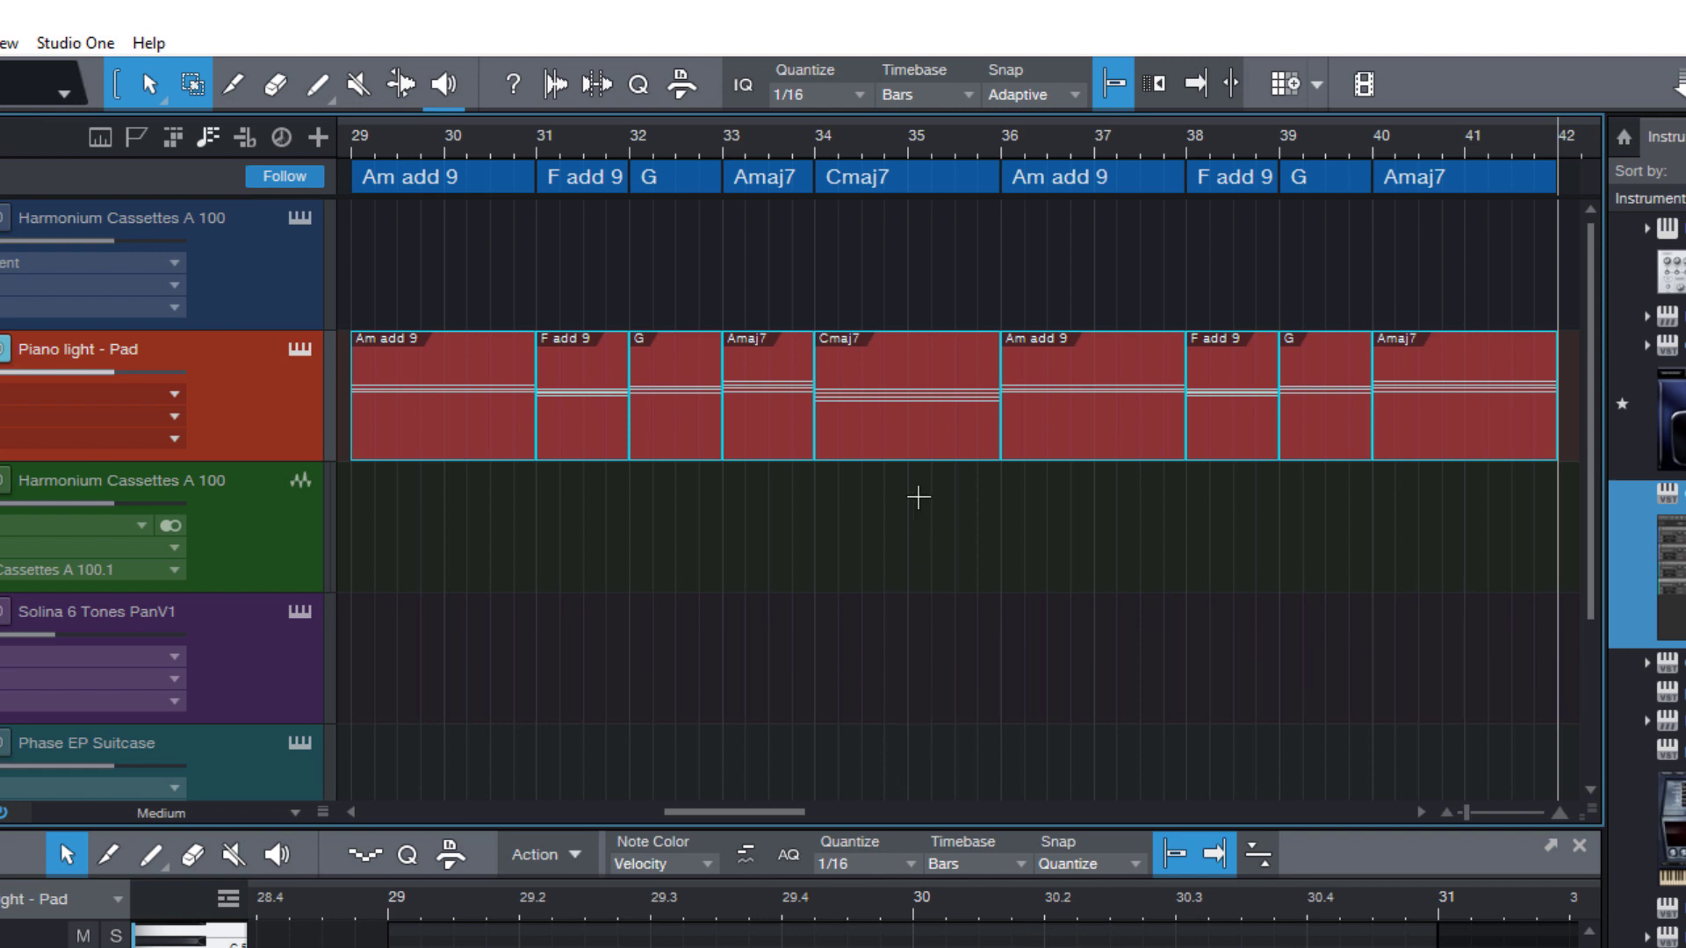
key("F2")
left_click(954, 523)
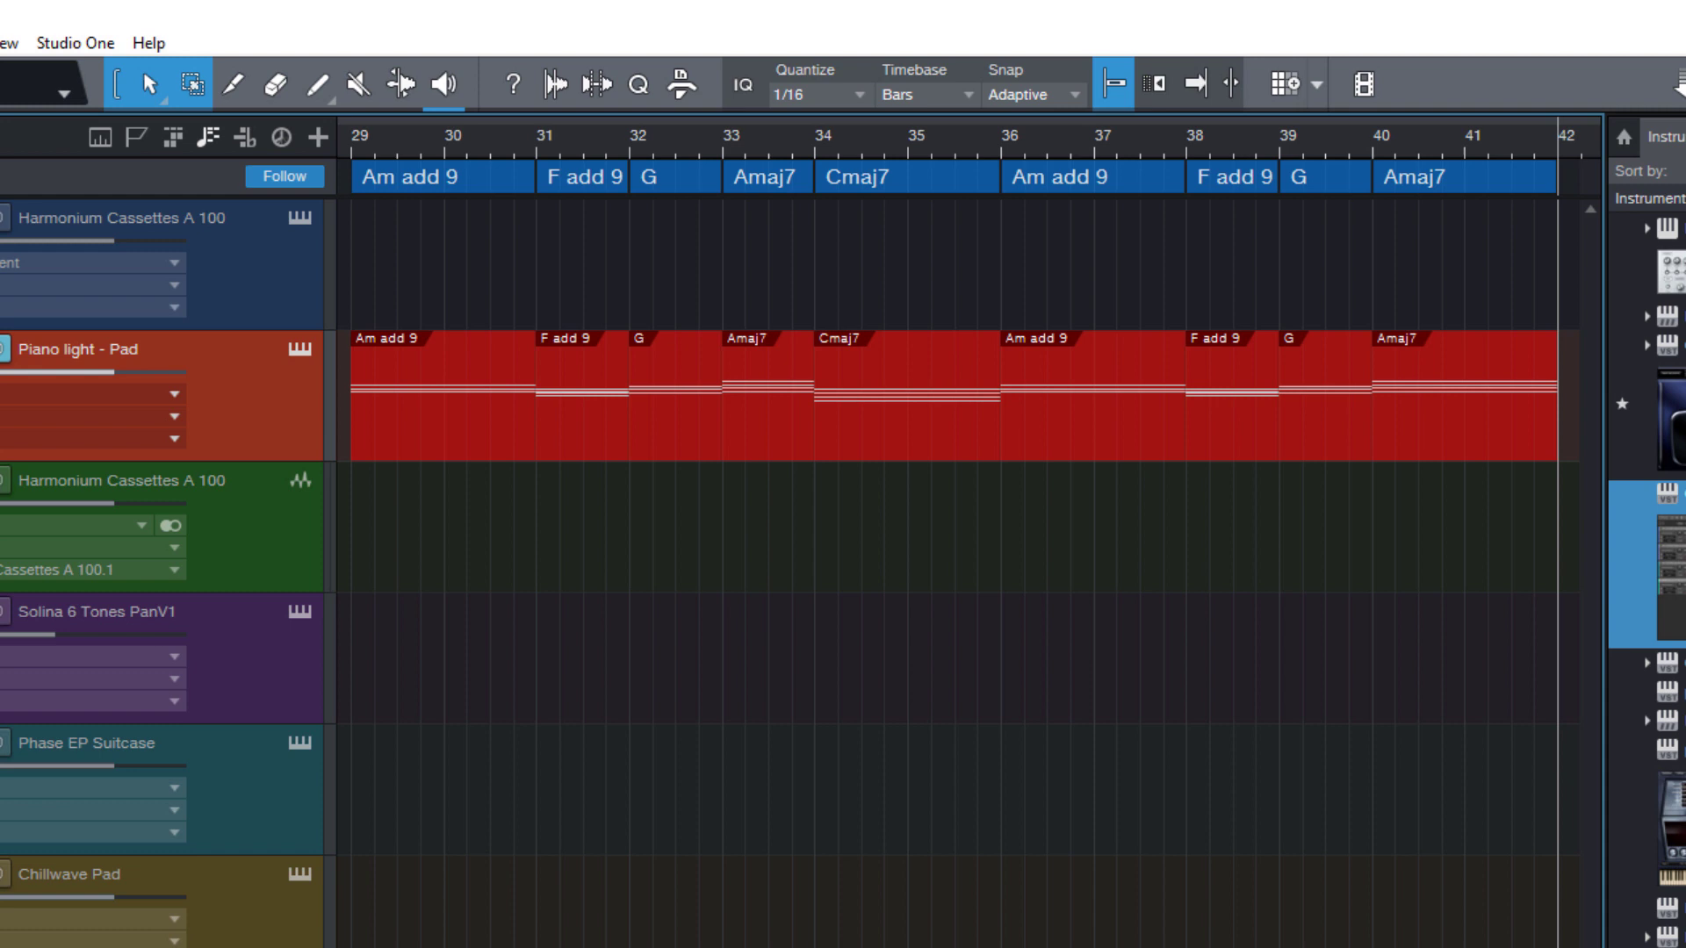
- Play the song from around bar 11 to hear the Harmonium clip, then stop
scroll(966, 527, "left", 15)
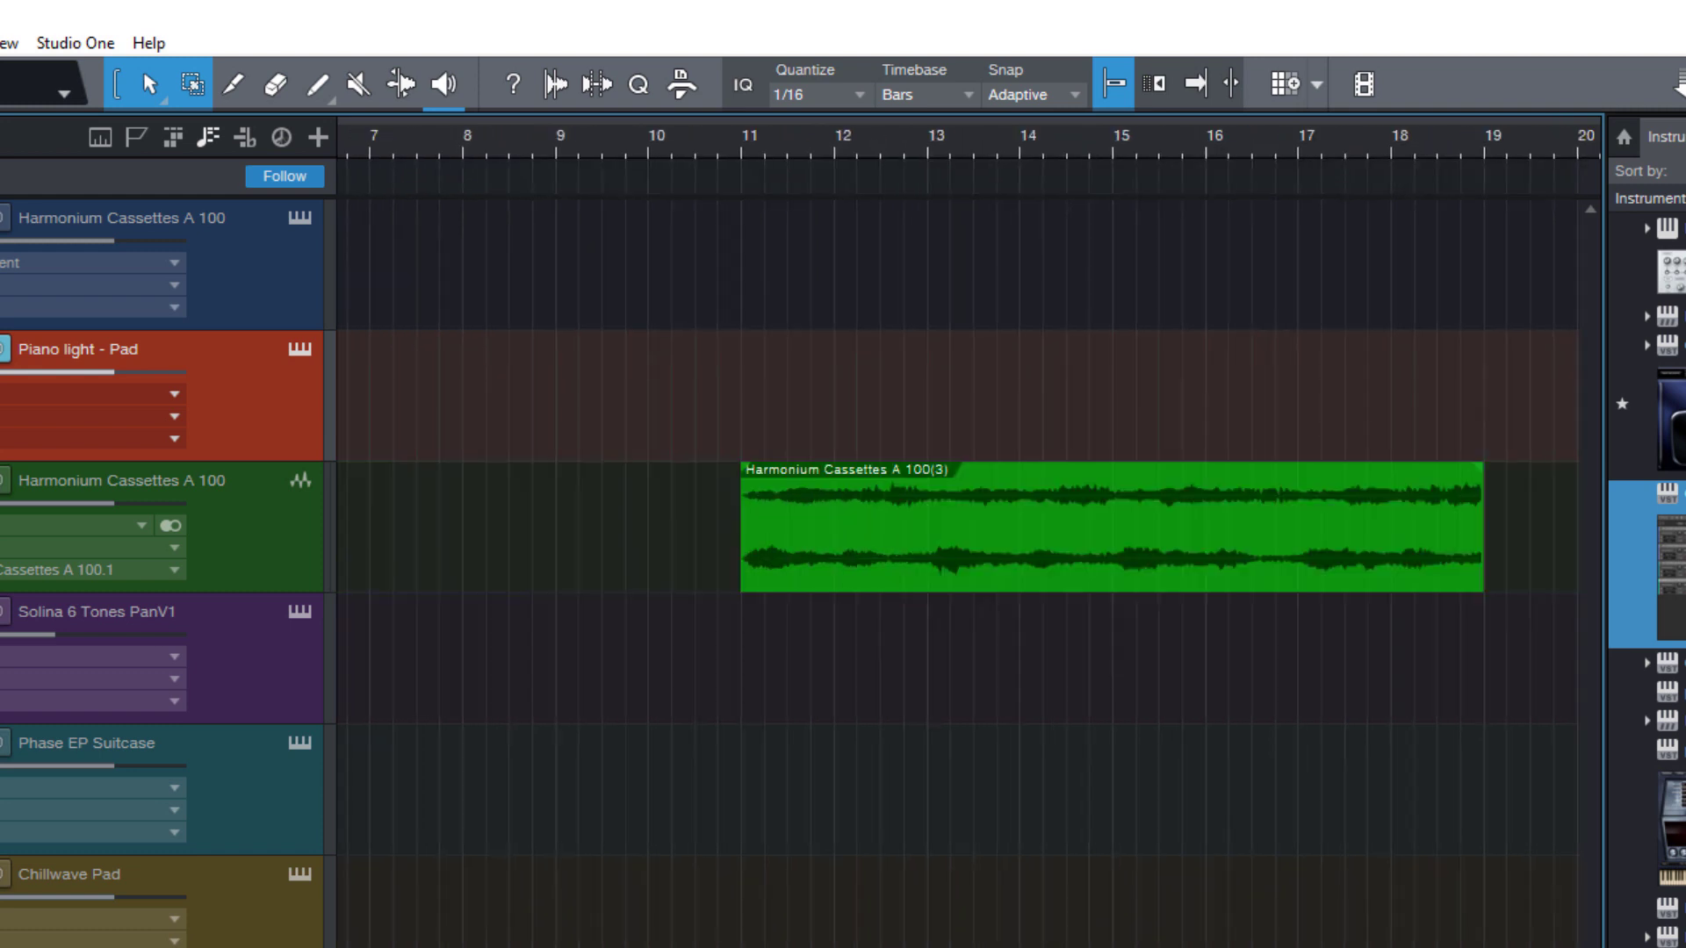
left_click(426, 149)
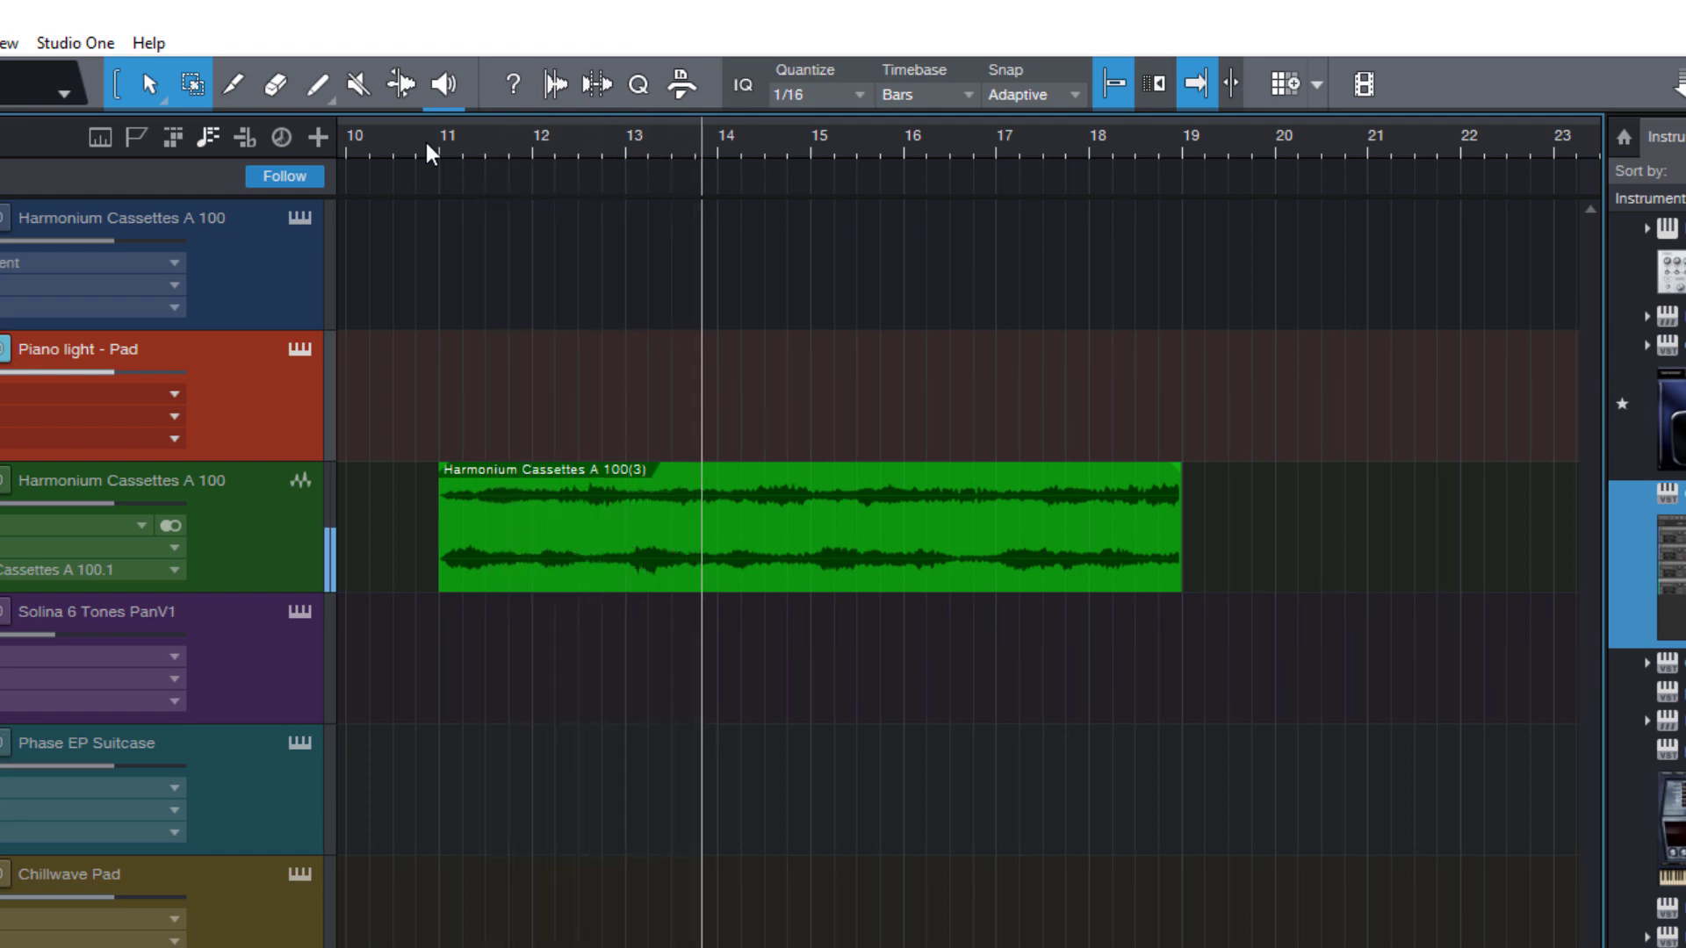
key("space")
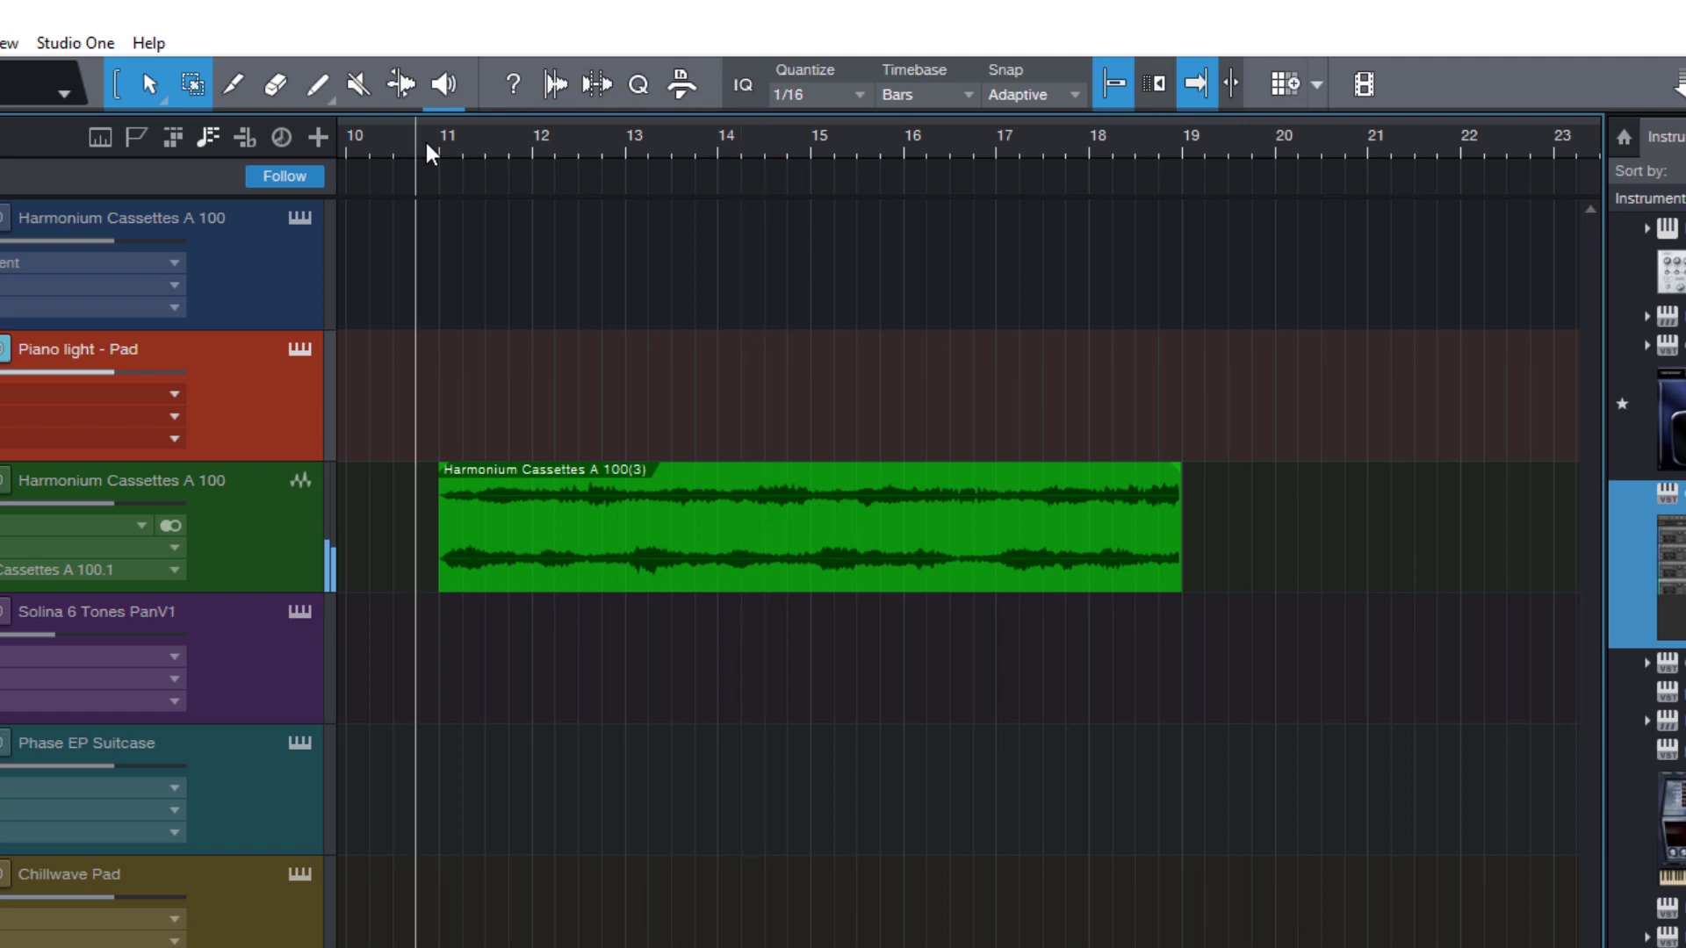
- Run Audio > Detect Chords on the Harmonium Cassettes A 100(3) event
left_click(599, 546)
right_click(593, 541)
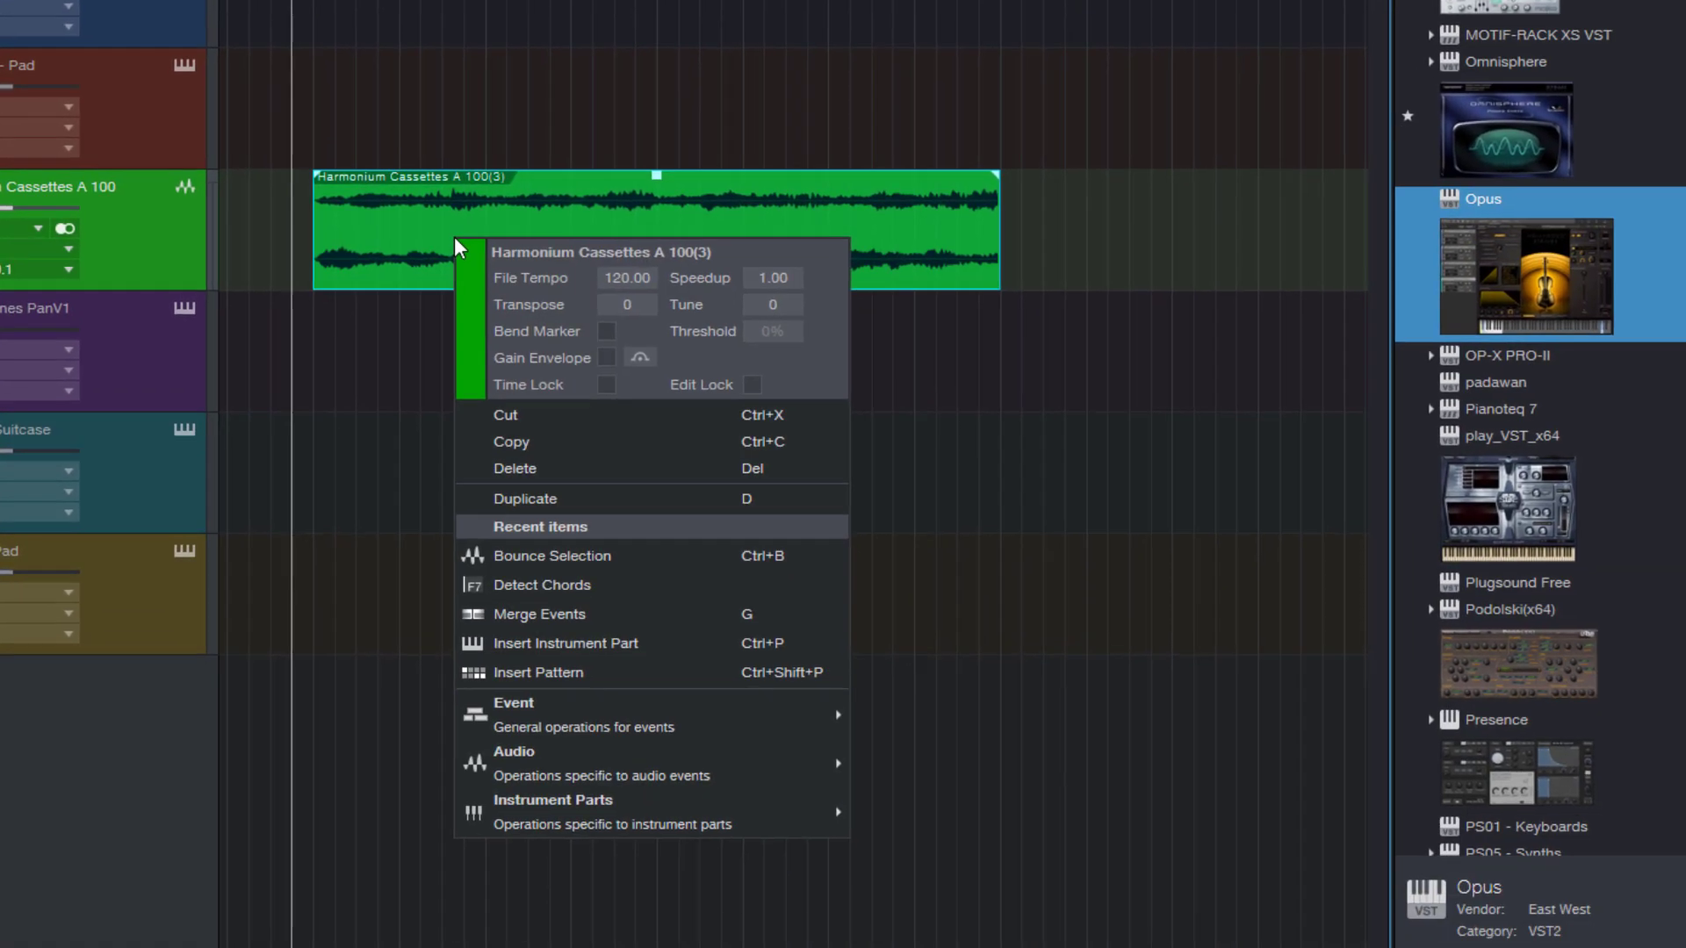
mouse_move(585, 741)
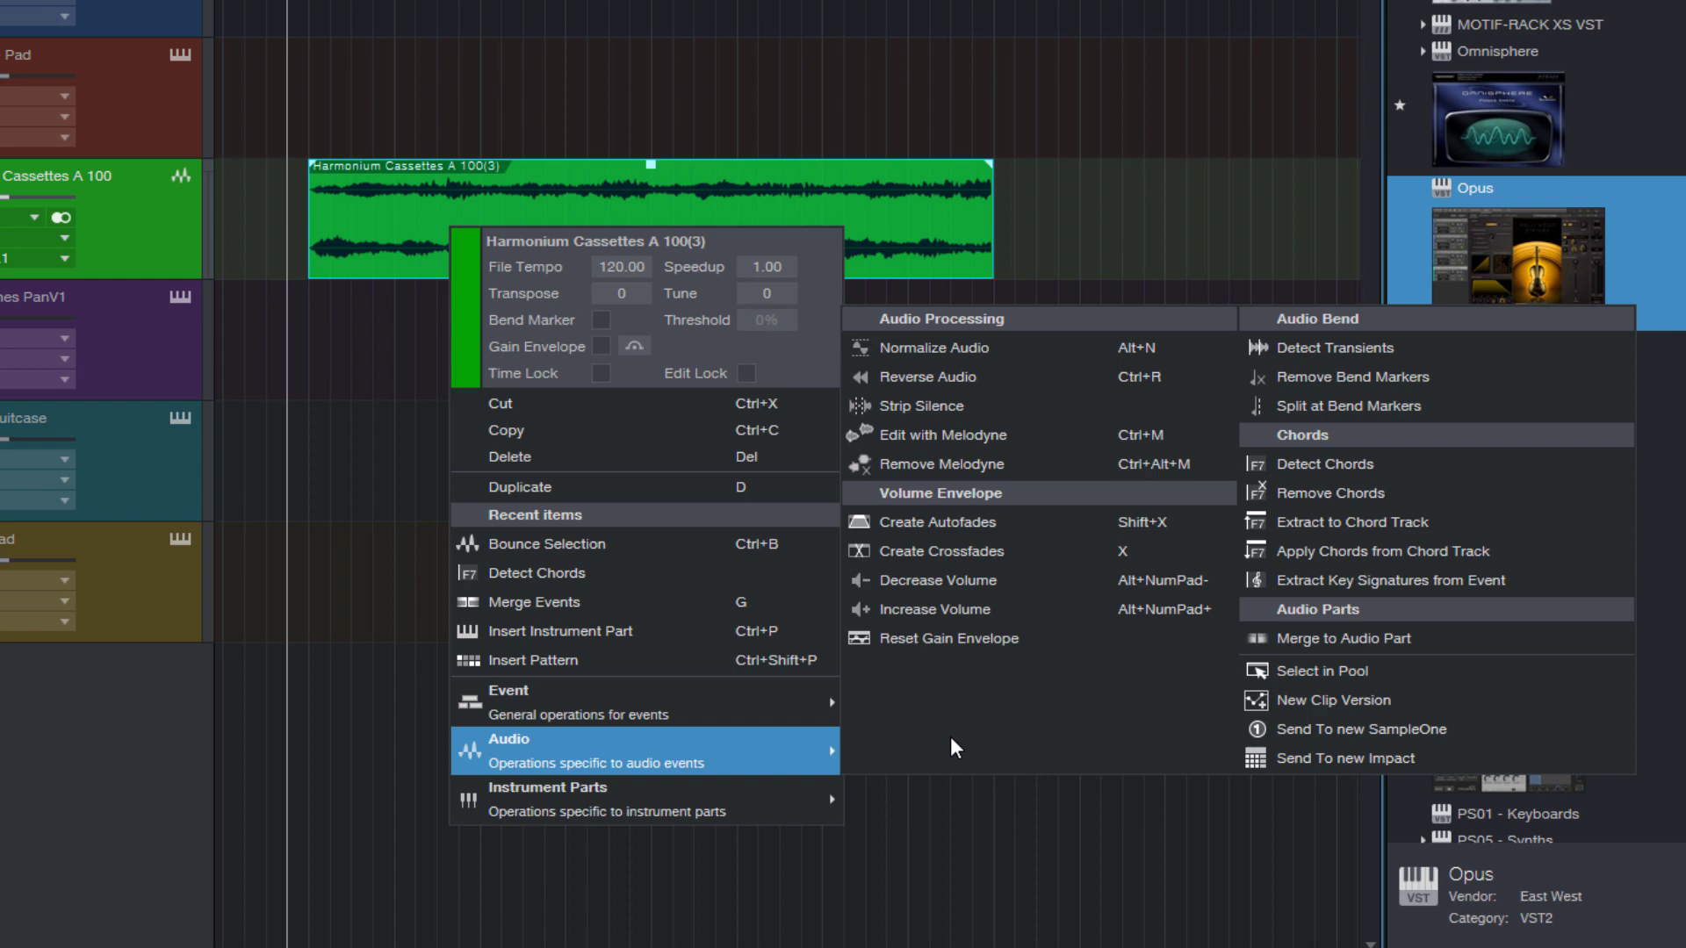
left_click(1375, 465)
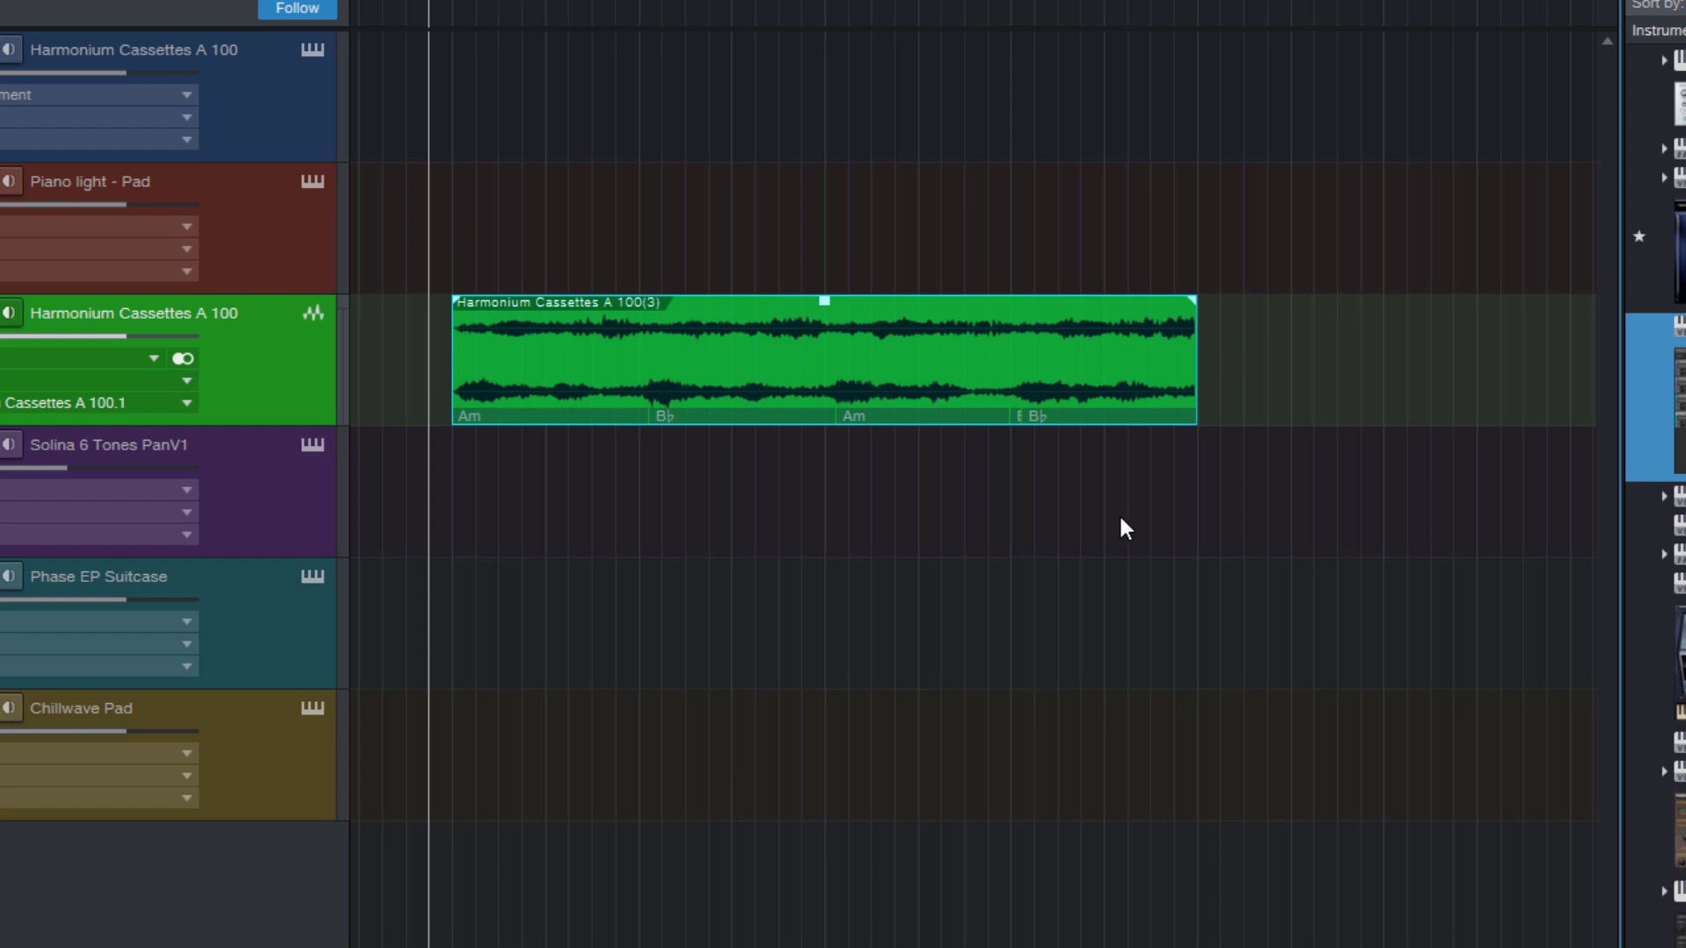
- Drag the Harmonium event onto the Solina track, inspect the resulting notes, then undo the copy
left_click(1080, 524)
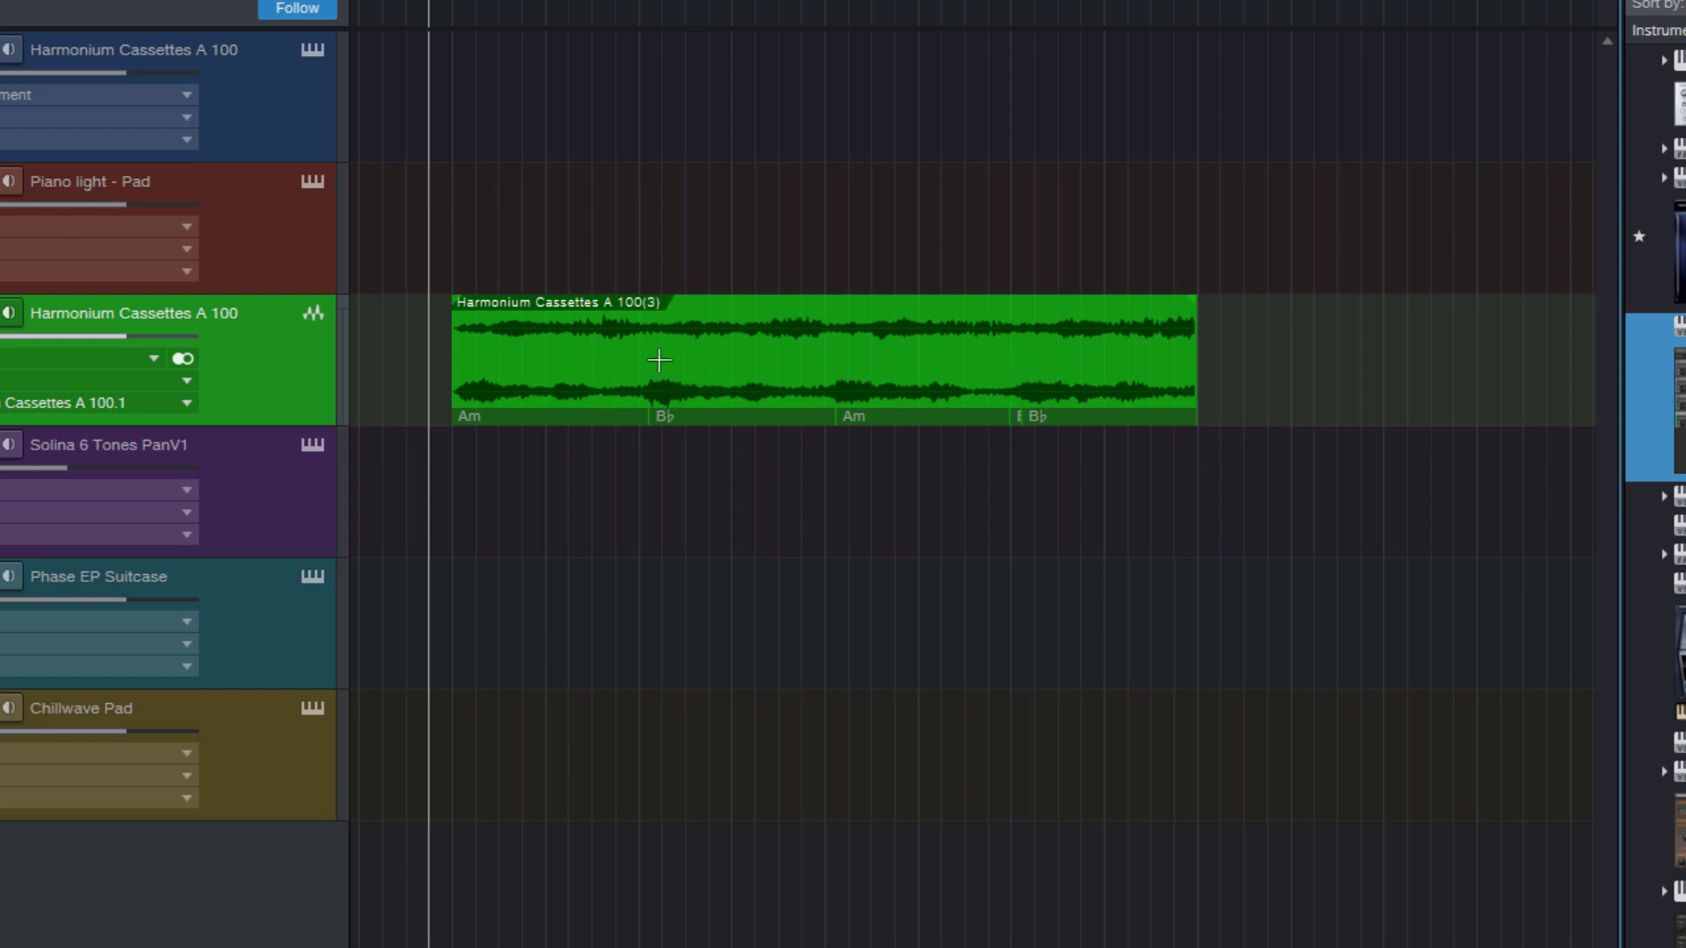
left_click_drag(666, 376, 670, 476)
double_click(761, 539)
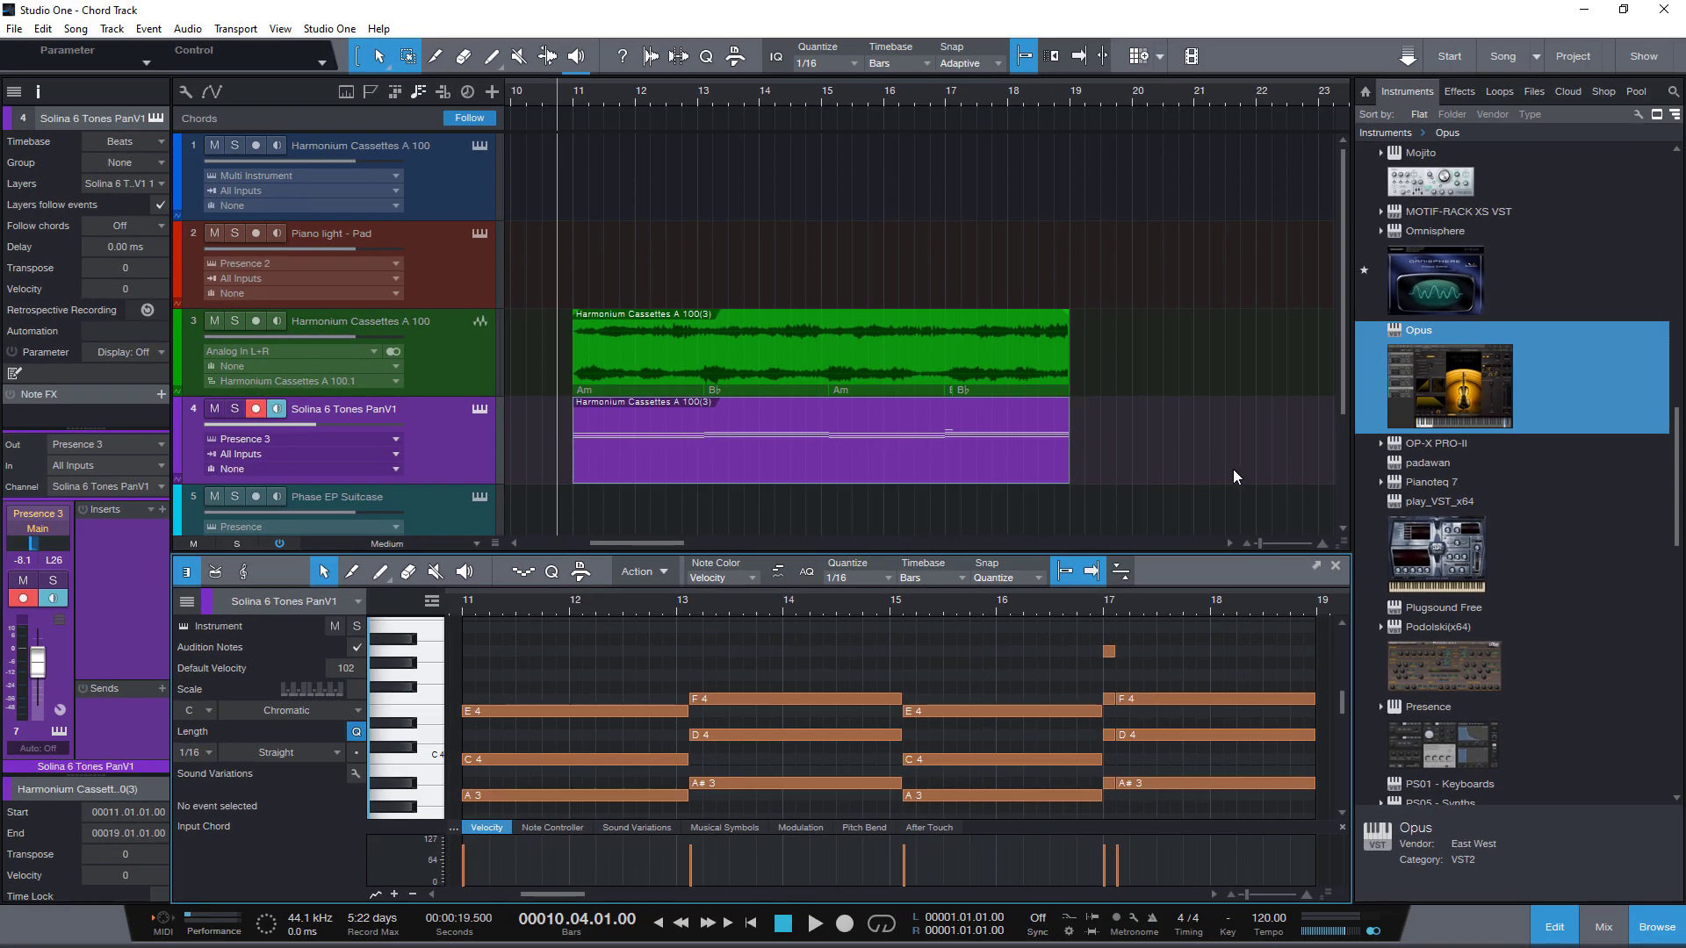
key("ctrl+z")
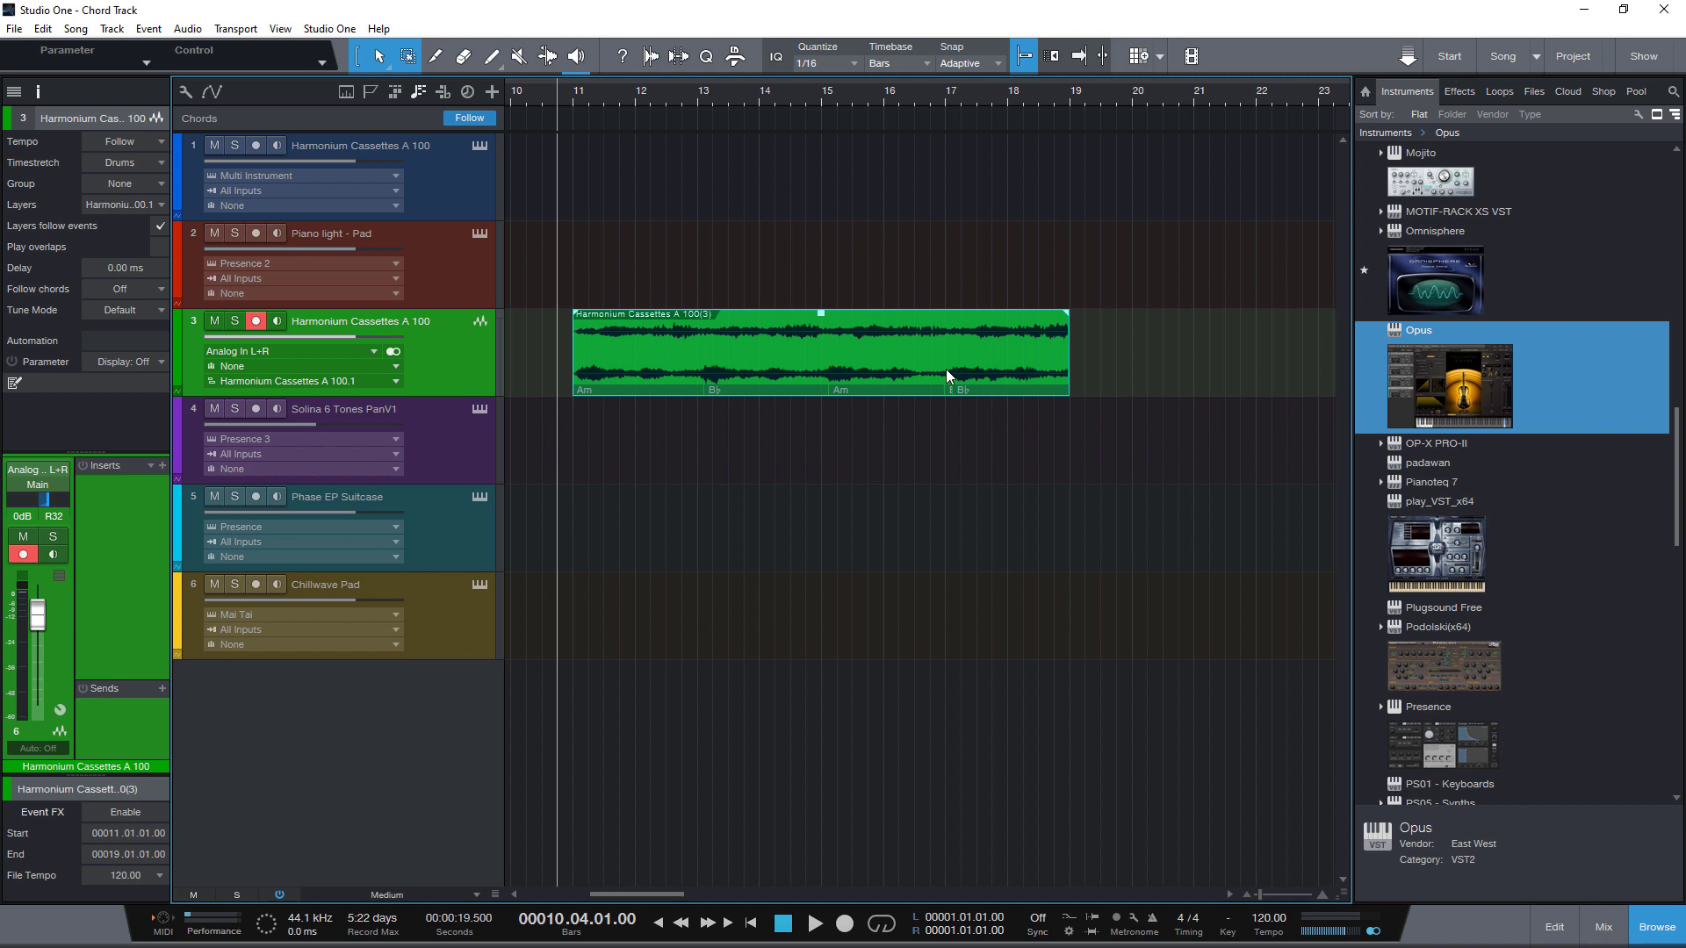
- Open the Harmonium clip in the audio editor and shorten the Am chord to end near bar 16.3
double_click(946, 369)
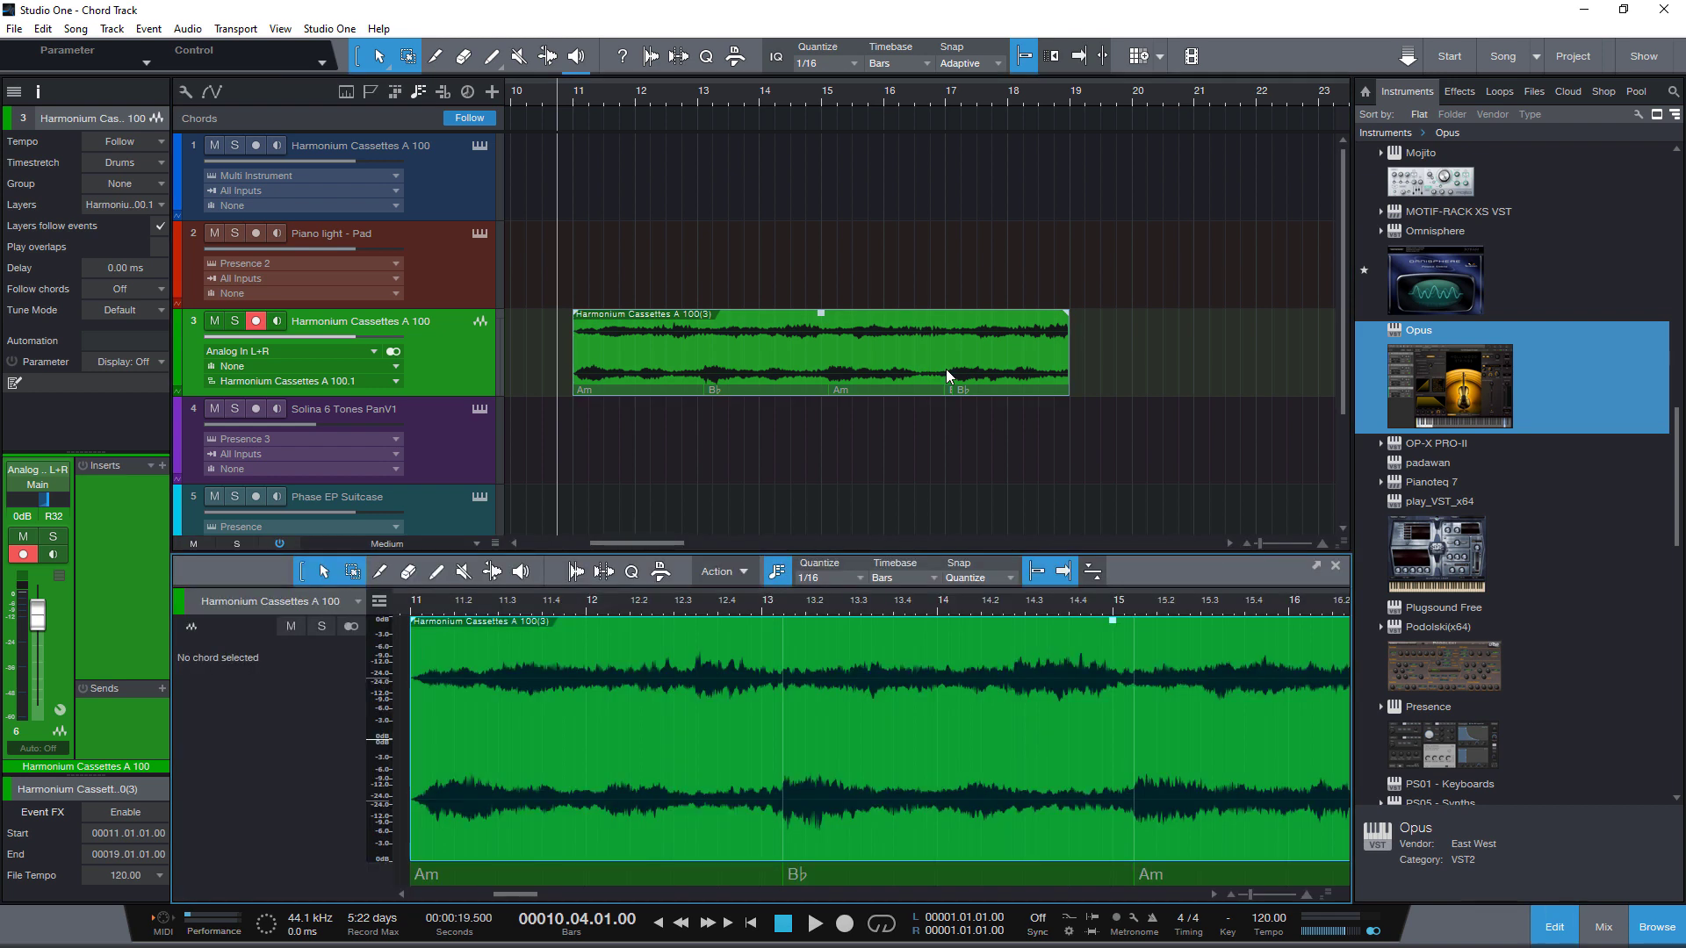
left_click_drag(506, 896, 530, 896)
mouse_move(839, 841)
left_mouse_down()
mouse_move(663, 841)
mouse_move(876, 838)
left_mouse_up()
- Delete the following B♭ chord and change the Am at bar 16.2 to Em
left_click(768, 834)
key("Delete")
double_click(740, 838)
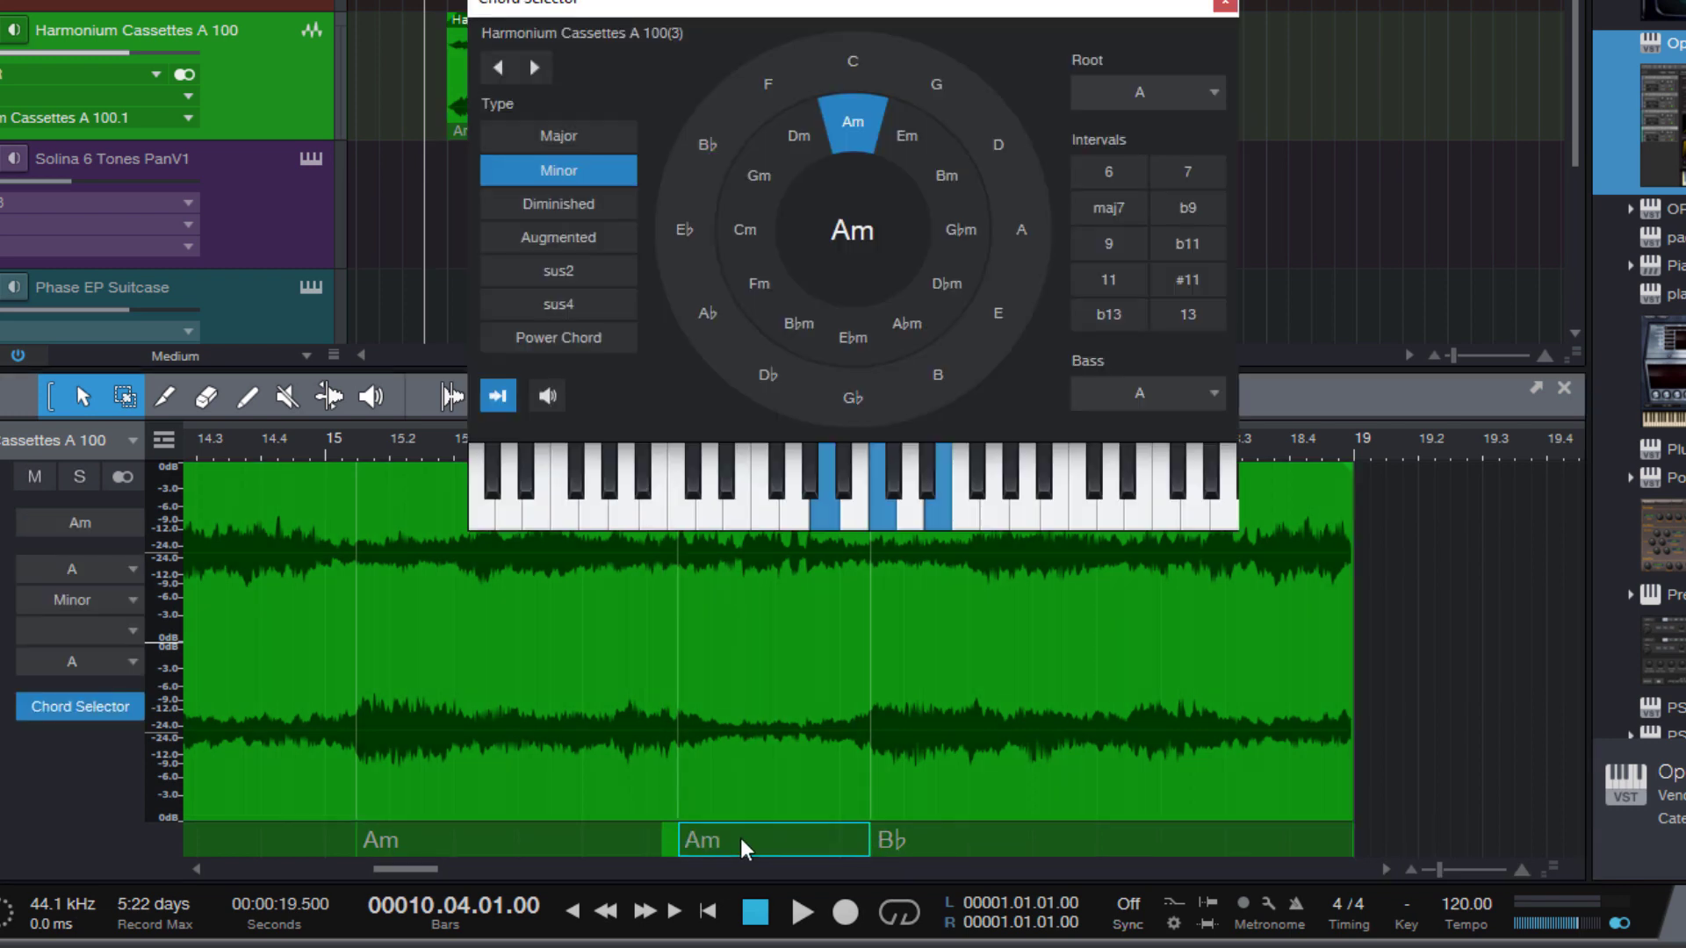
left_click(899, 134)
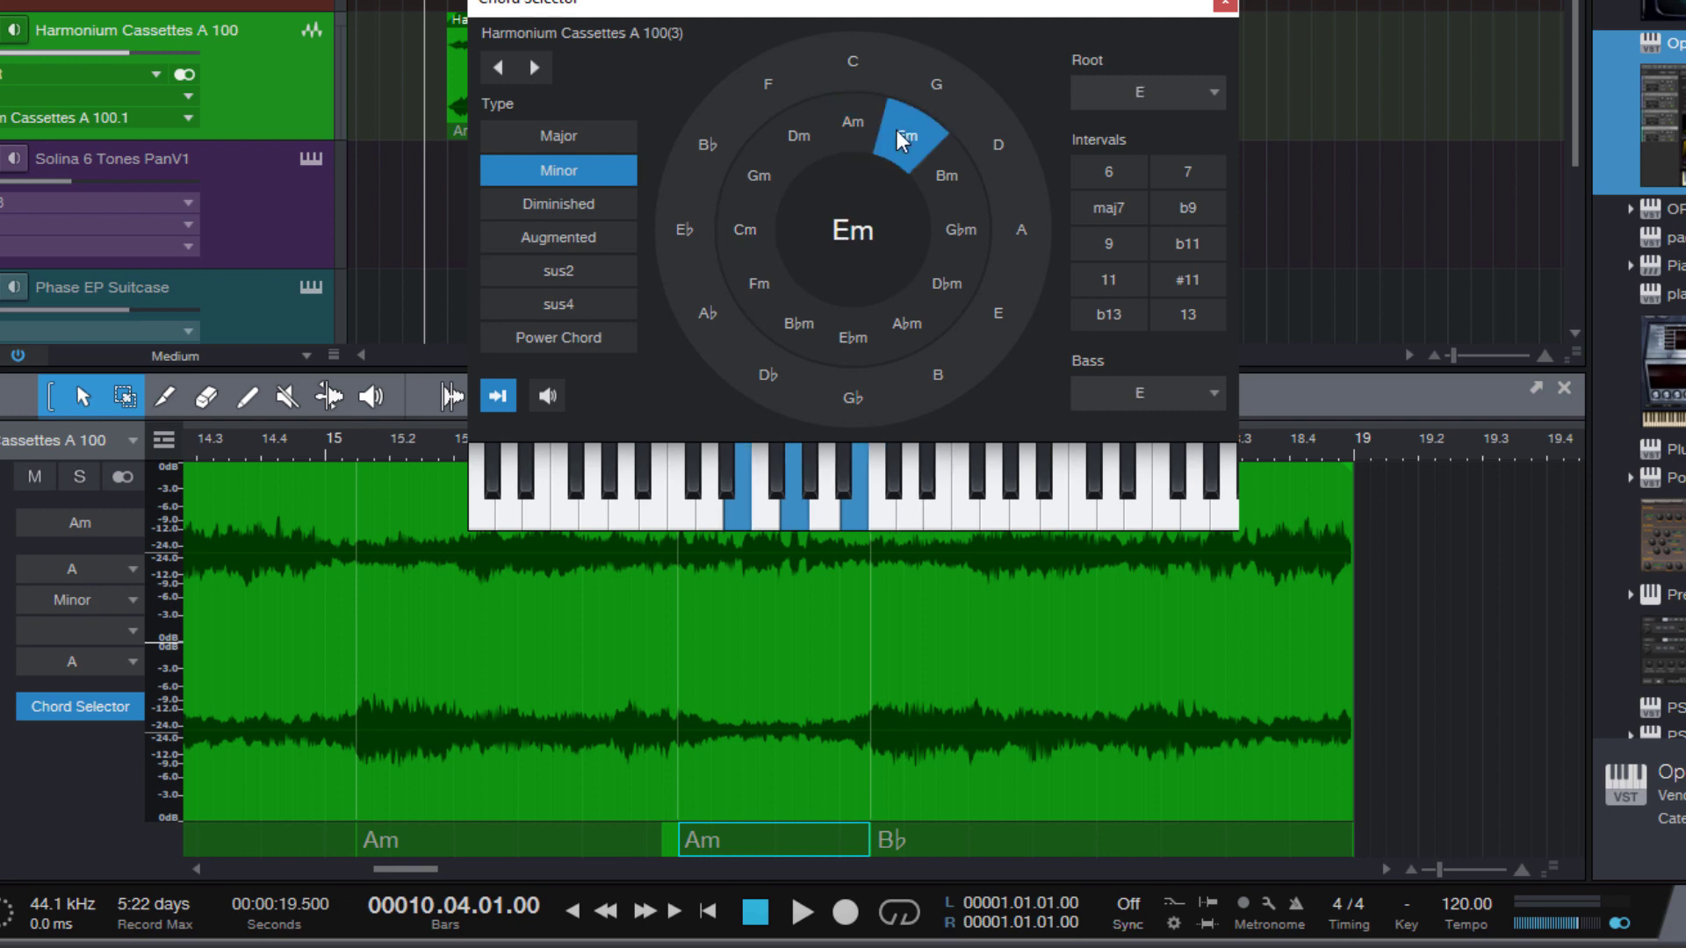
left_click(1225, 5)
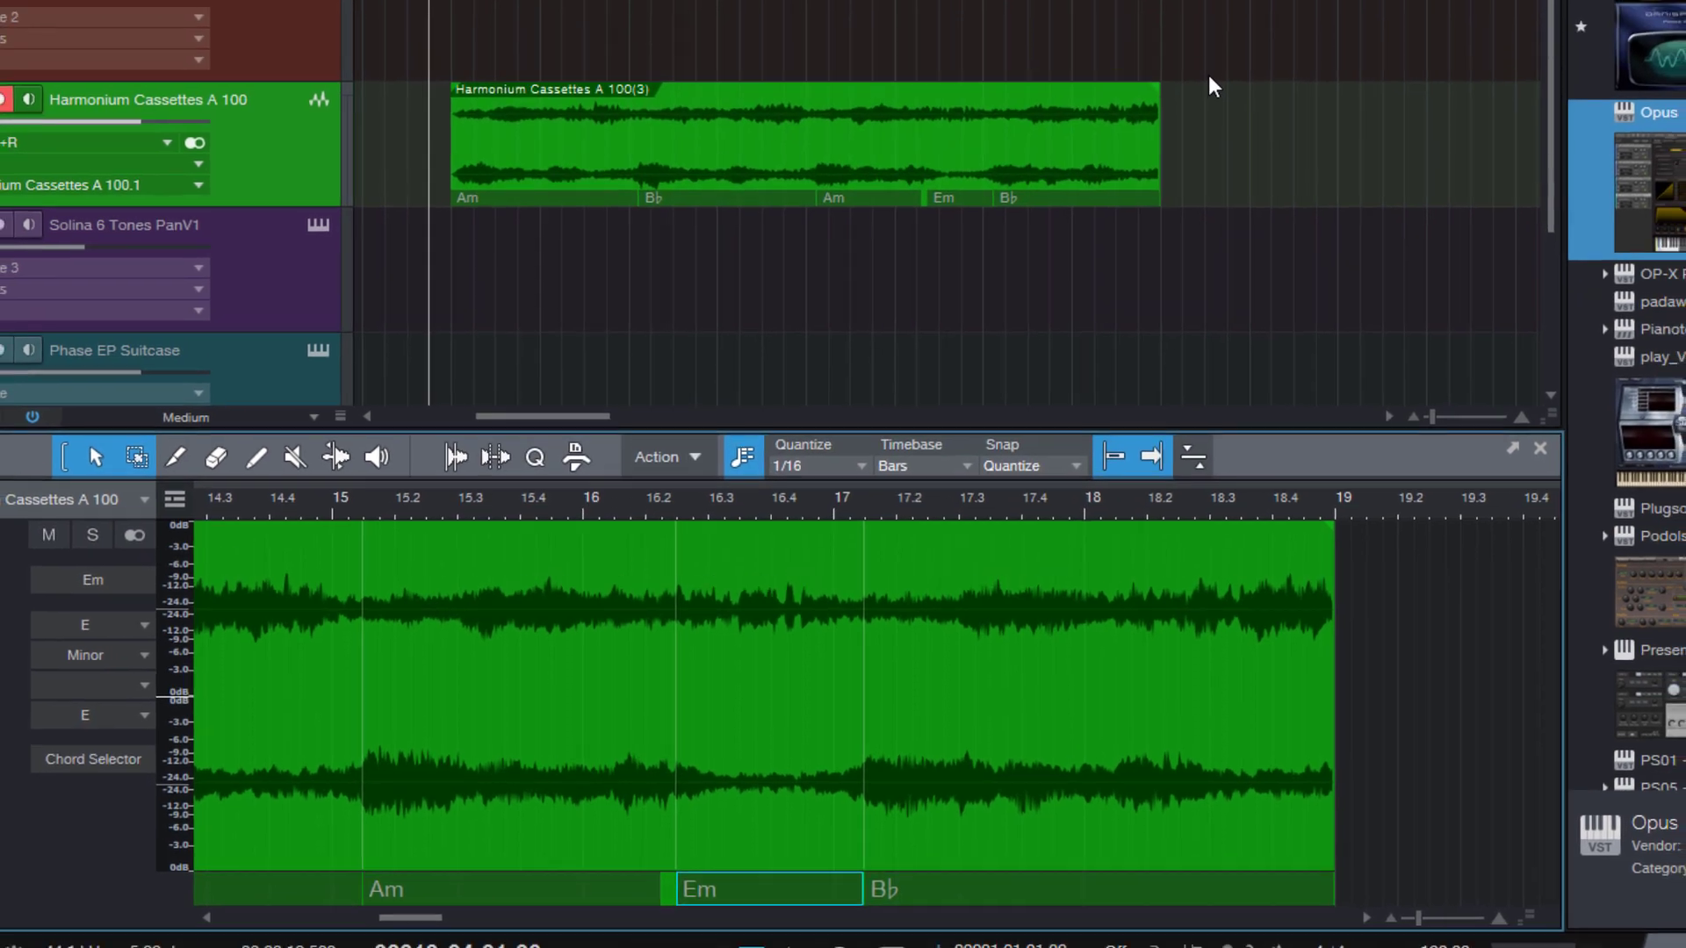
- Drag the Harmonium event onto Solina 6 Tones PanV1 as MIDI for bars 11–19 and solo that track
key("F2")
left_click_drag(606, 356, 606, 471)
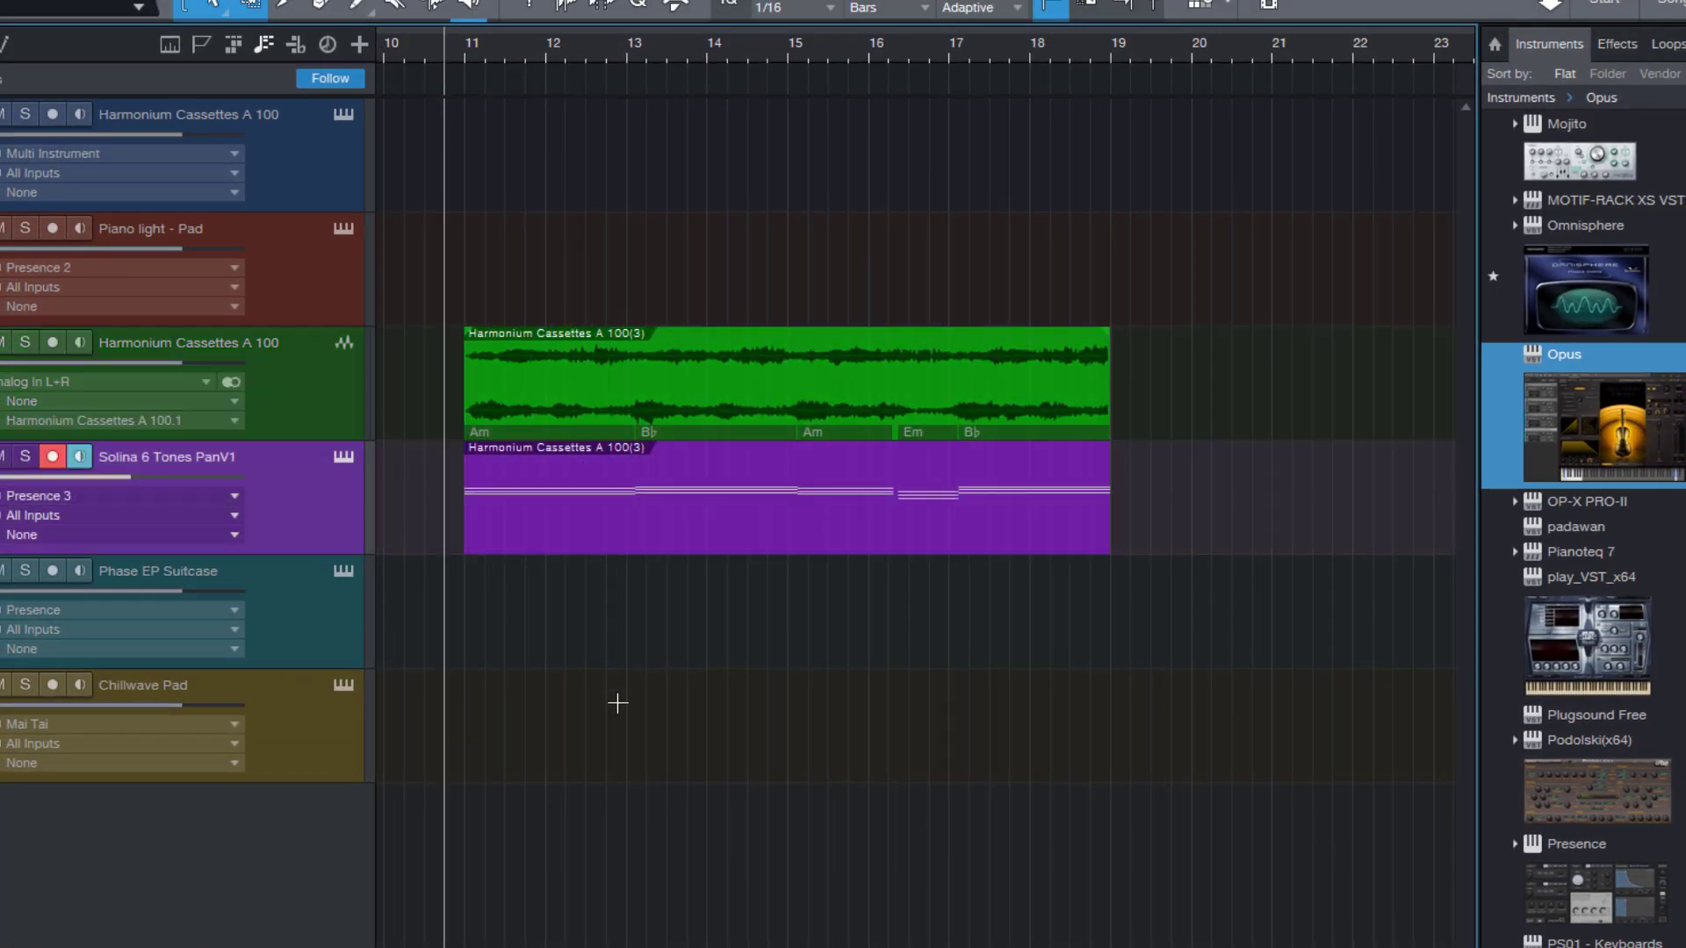
left_click(25, 457)
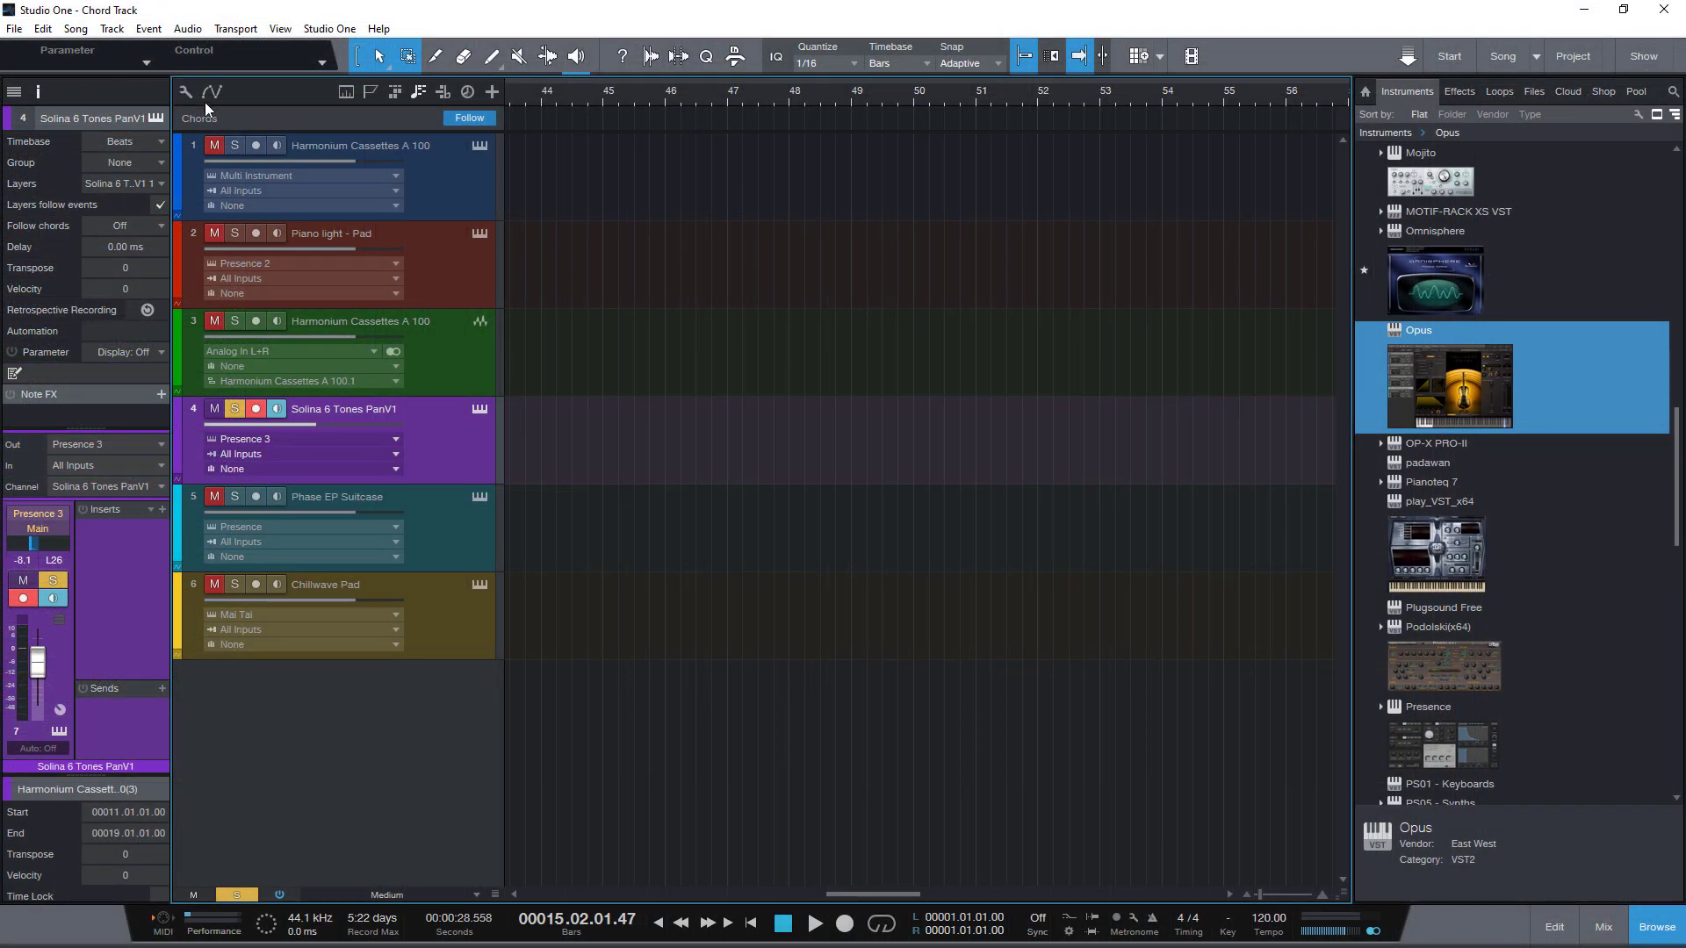
- Show the chord track's Inspector with its chord list and open the Instrument dropdown
left_click(343, 121)
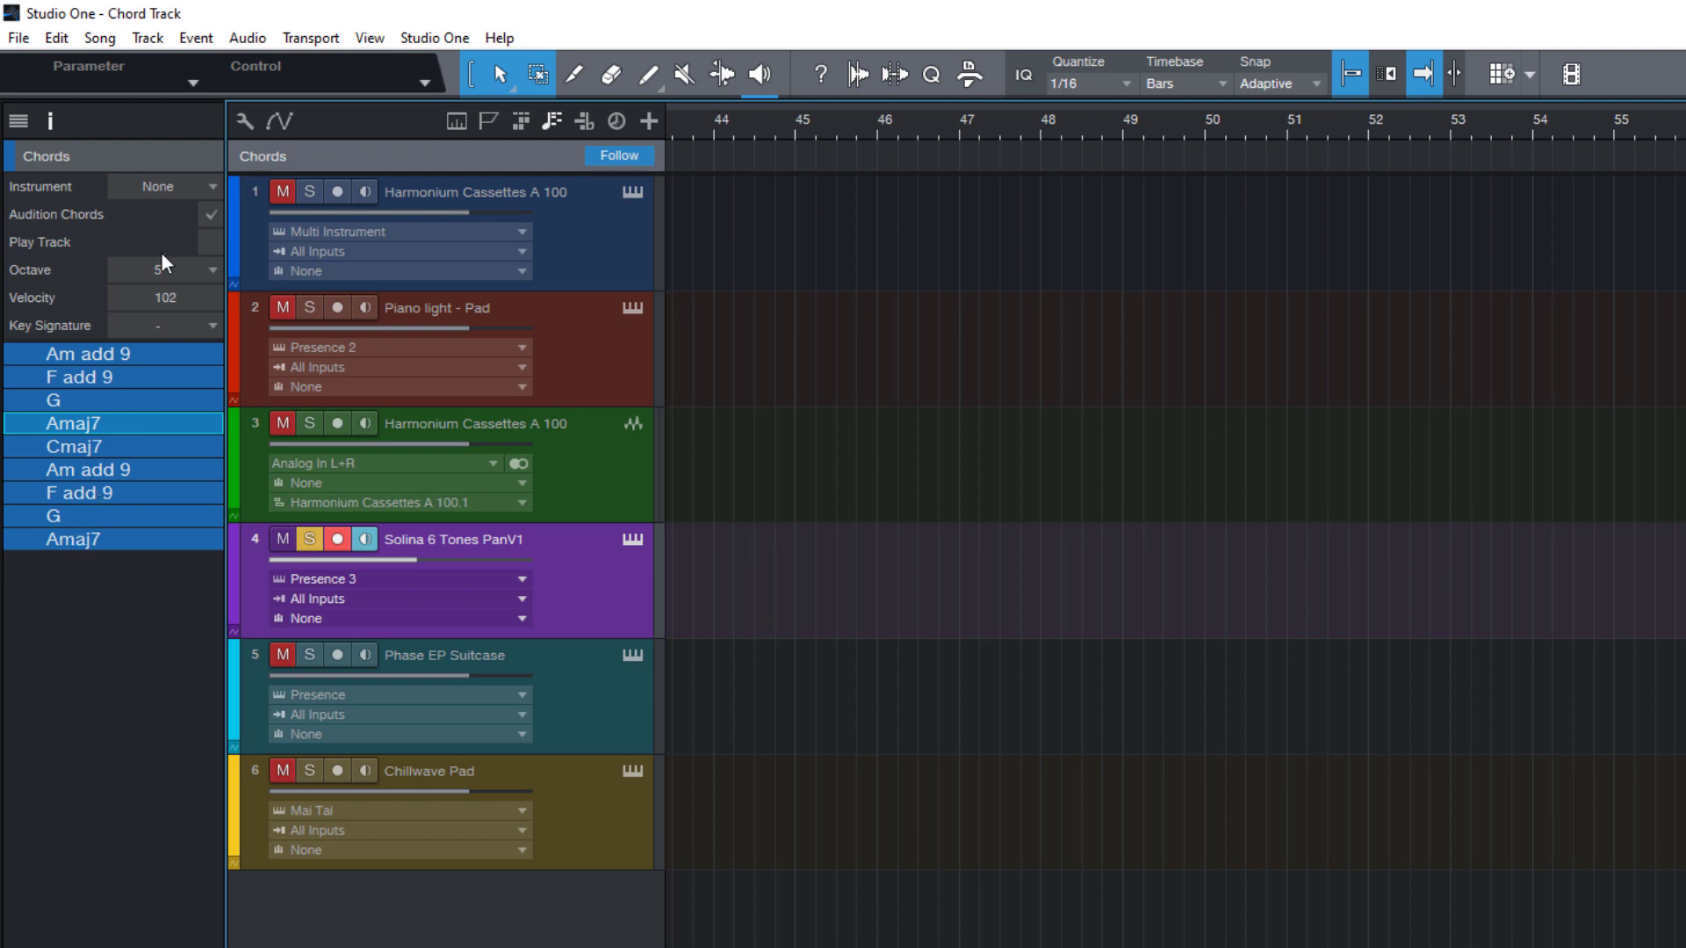
left_click(168, 188)
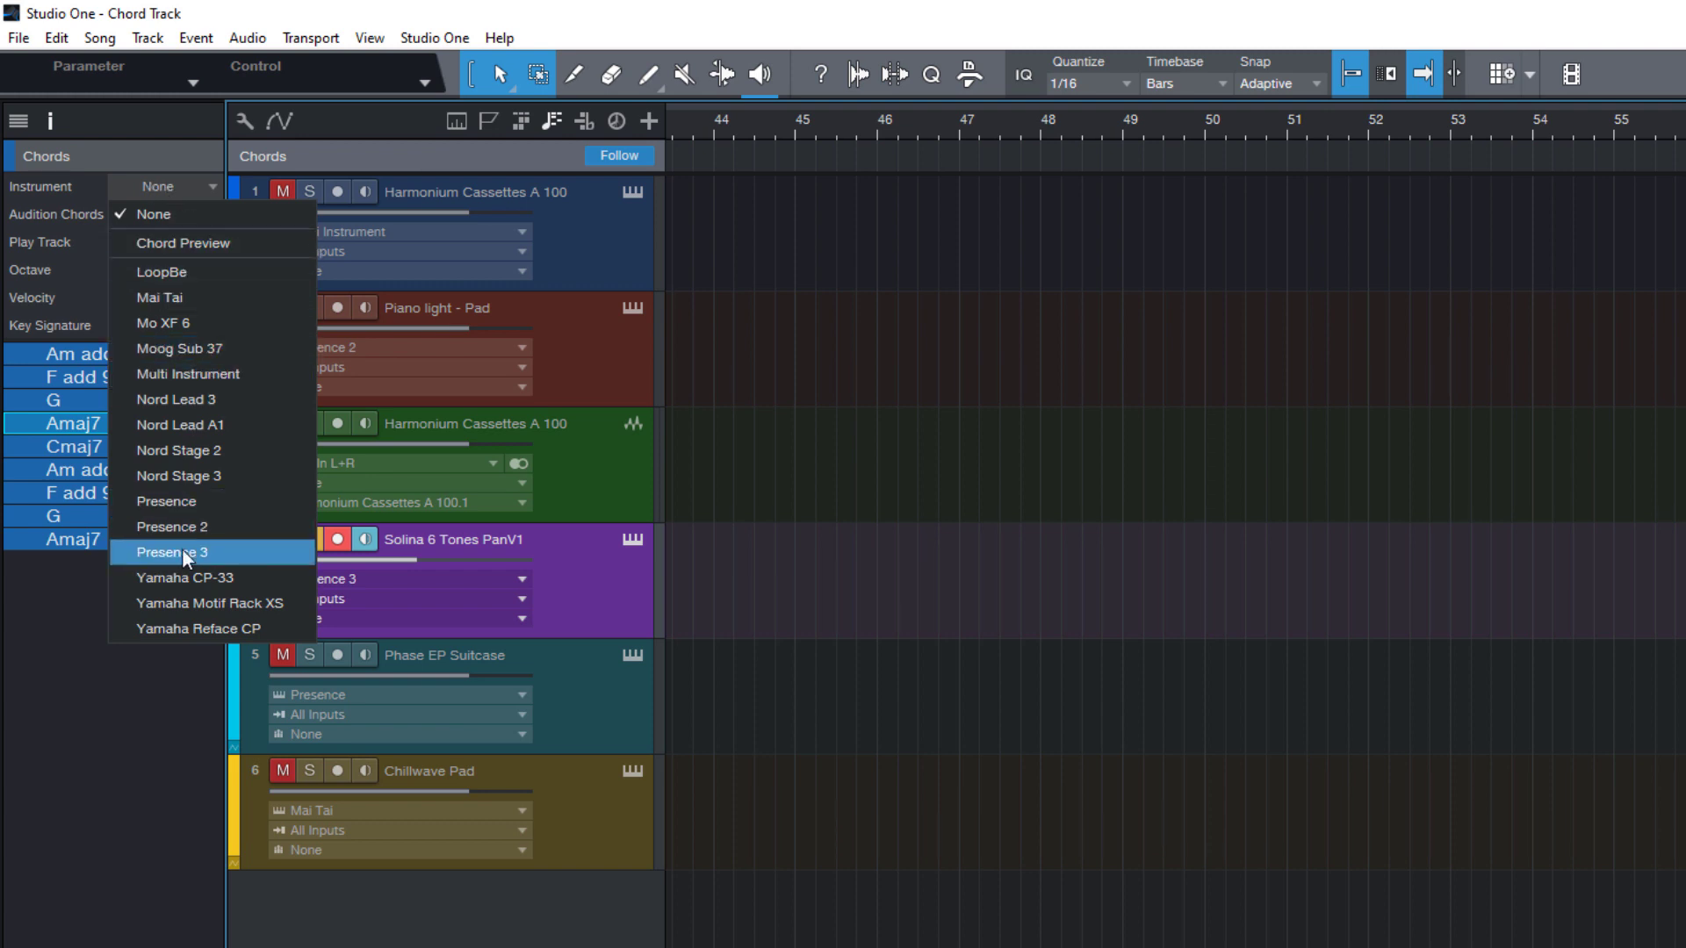
- Set the preview instrument to Chord Preview and audition F add 9, Am add 9, Cmaj7 and G
left_click(192, 243)
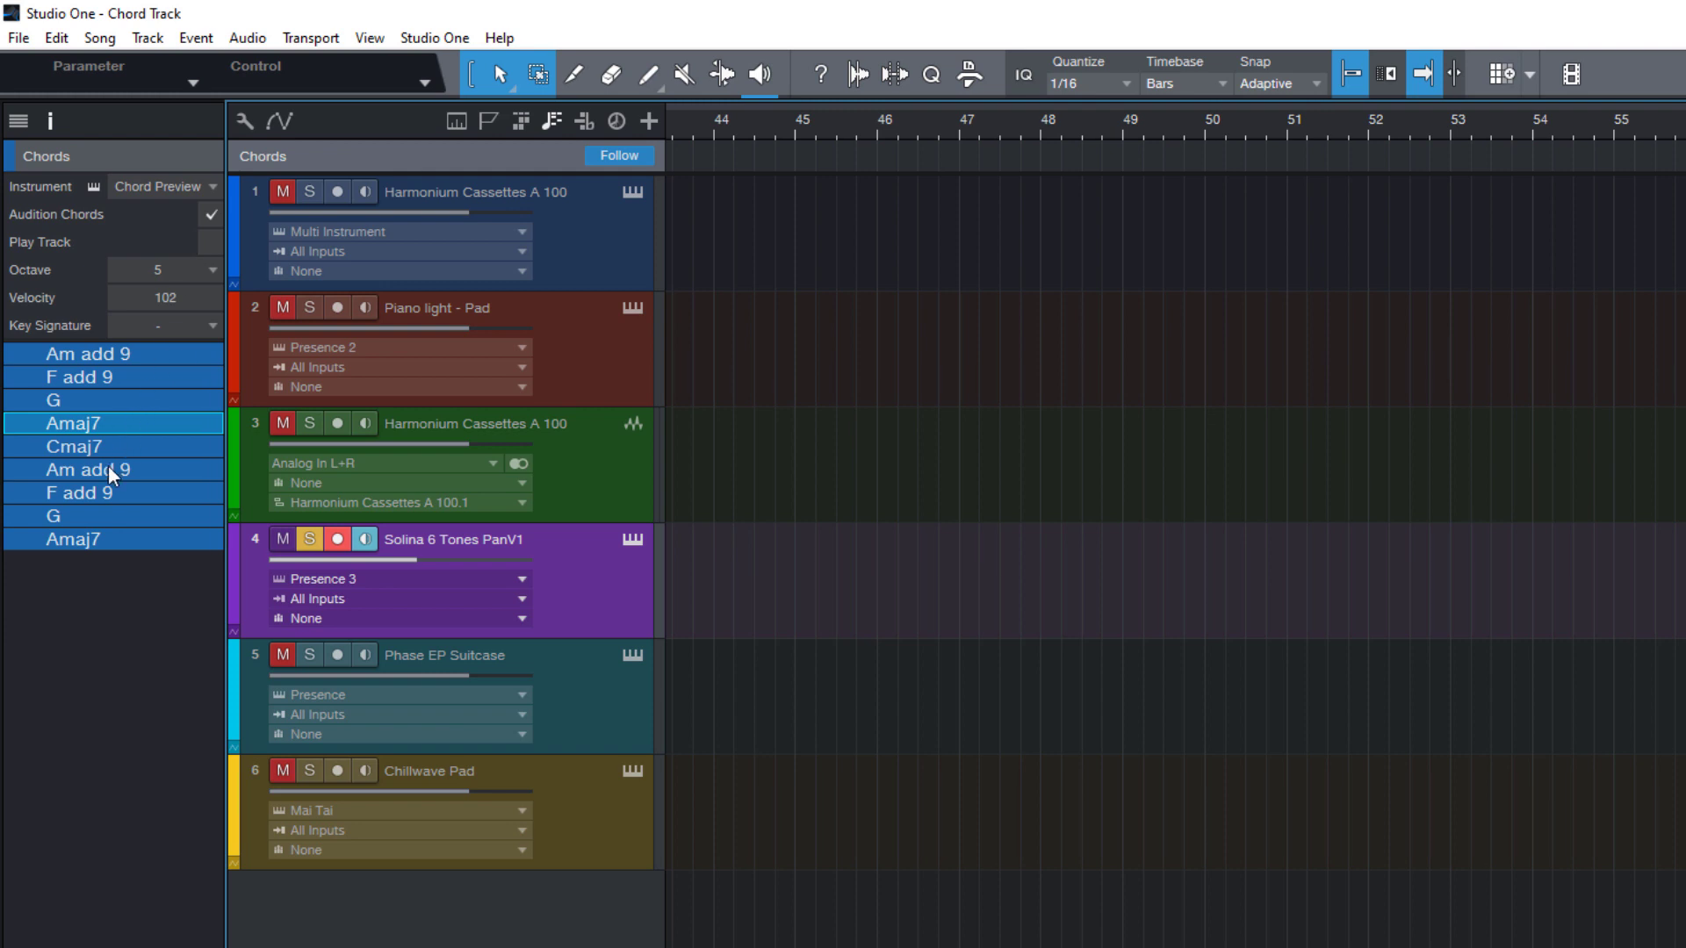
left_click(97, 490)
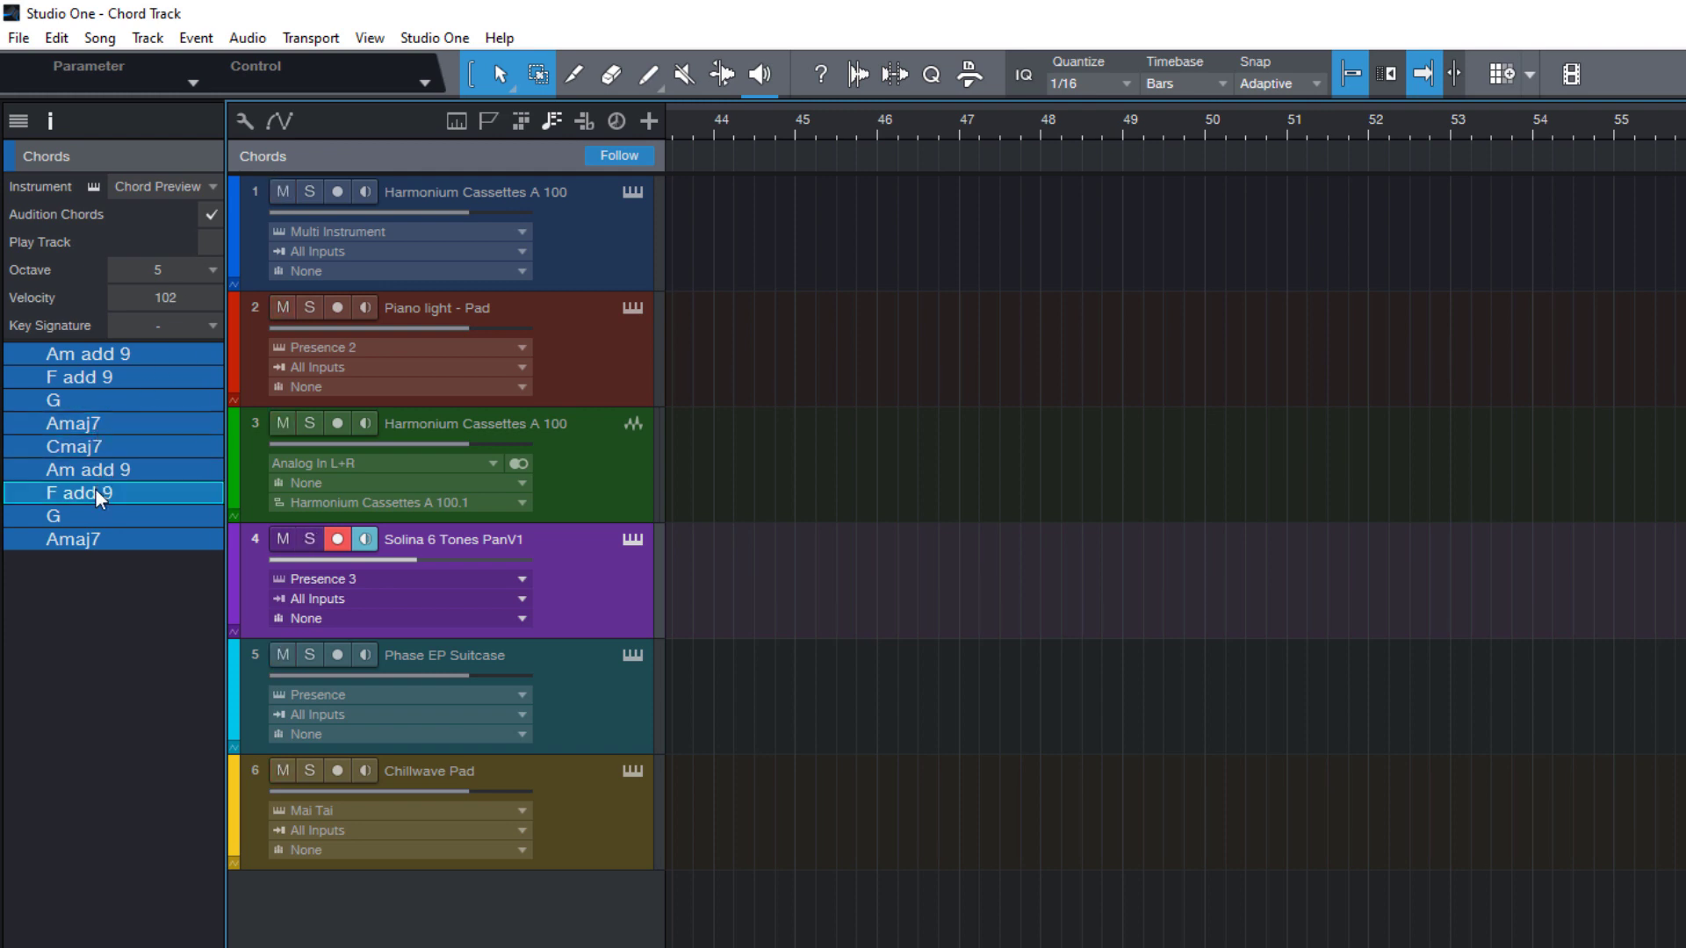
left_click(97, 472)
left_click(97, 446)
left_click(98, 400)
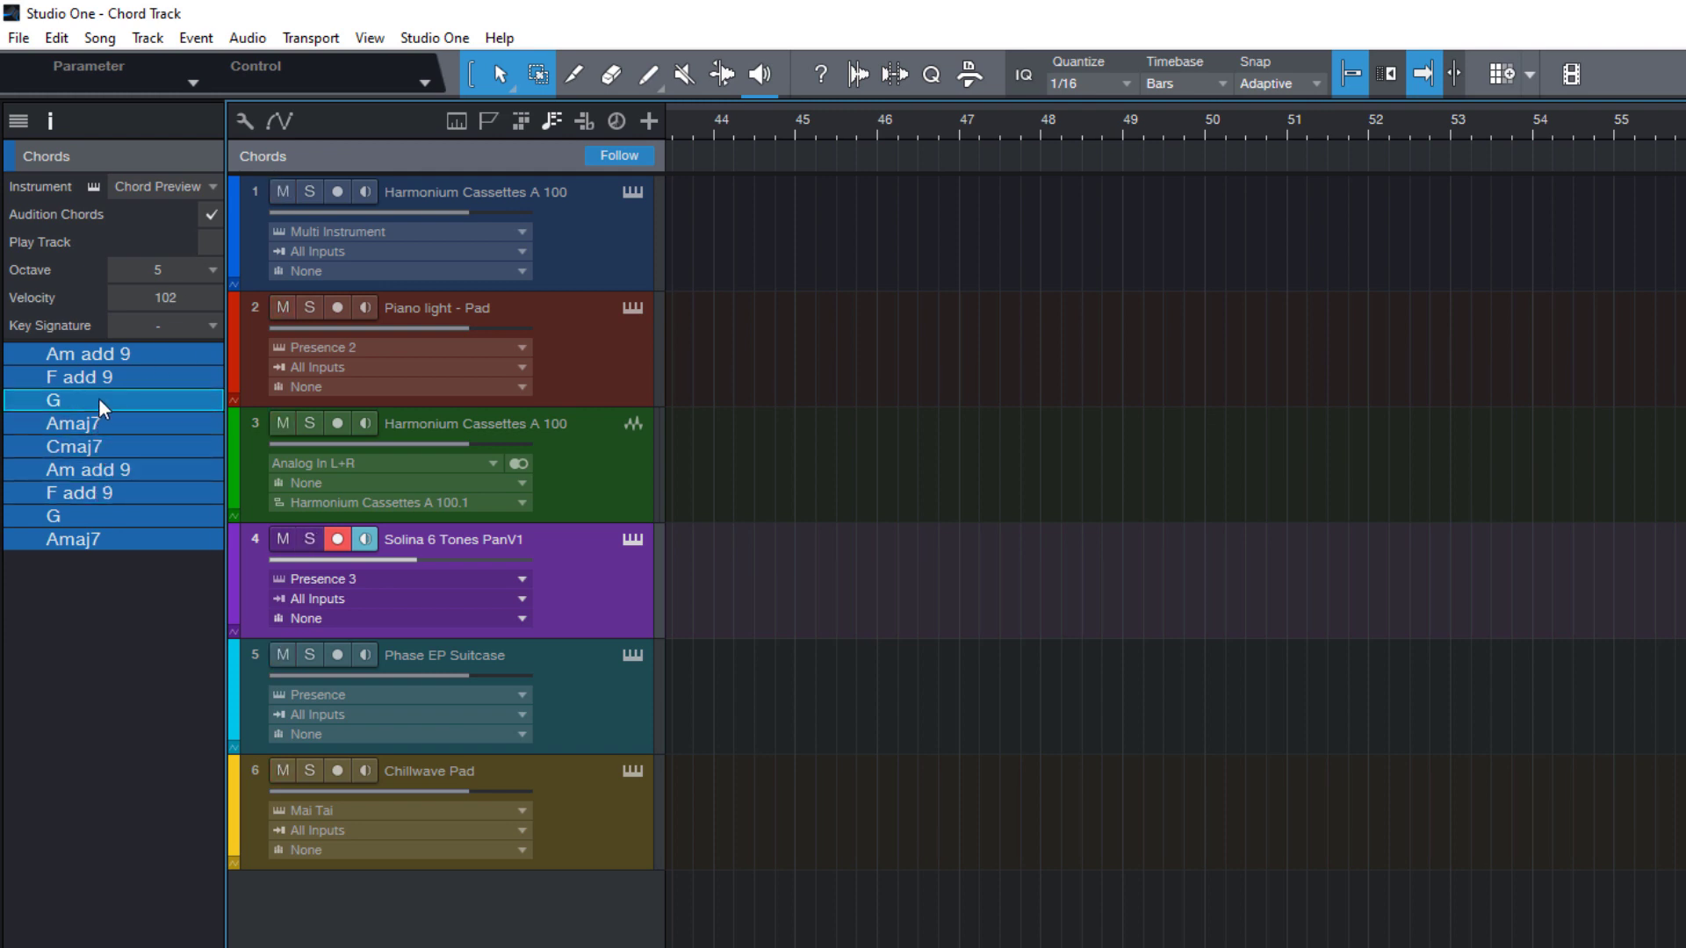
- Audition F add 9, G, Amaj7 and Am add 9, then select F add 9 and Amaj7
left_click(92, 494)
left_click(90, 517)
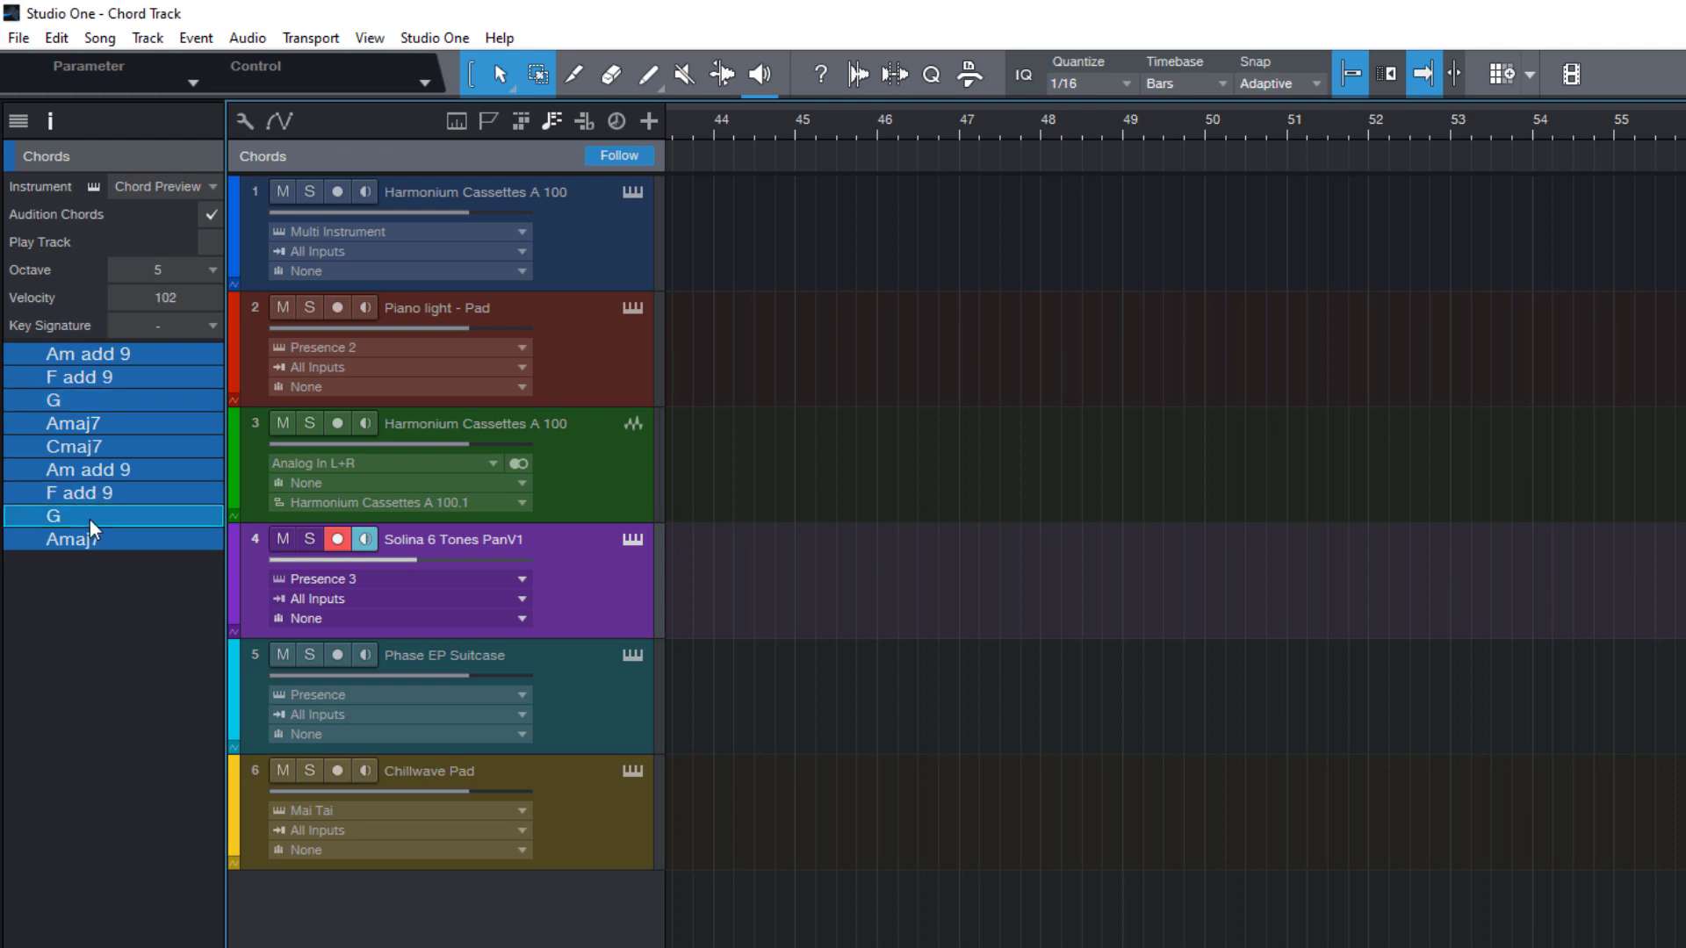
left_click(60, 404)
left_click(61, 430)
left_click(61, 462)
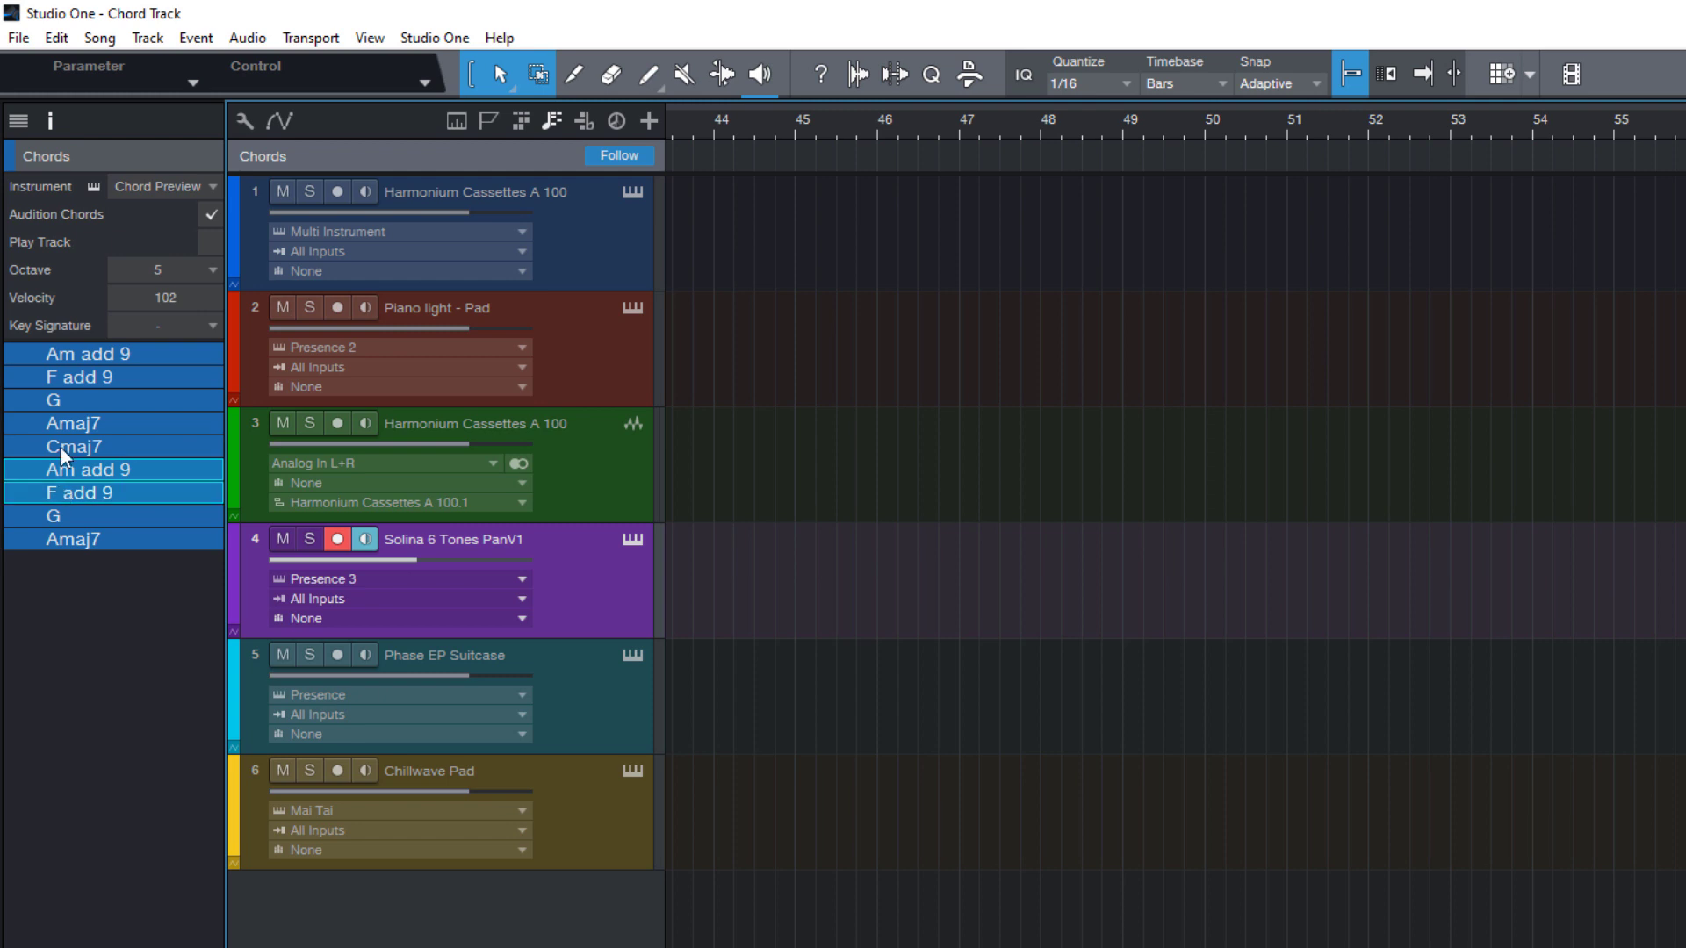
left_click(65, 423, "ctrl")
- Drag Amaj7, Cmaj7, Am add 9 and F add 9 onto Solina near bar 48; set preview octave to 4
left_click(60, 441, "ctrl")
left_click_drag(44, 420, 1050, 581)
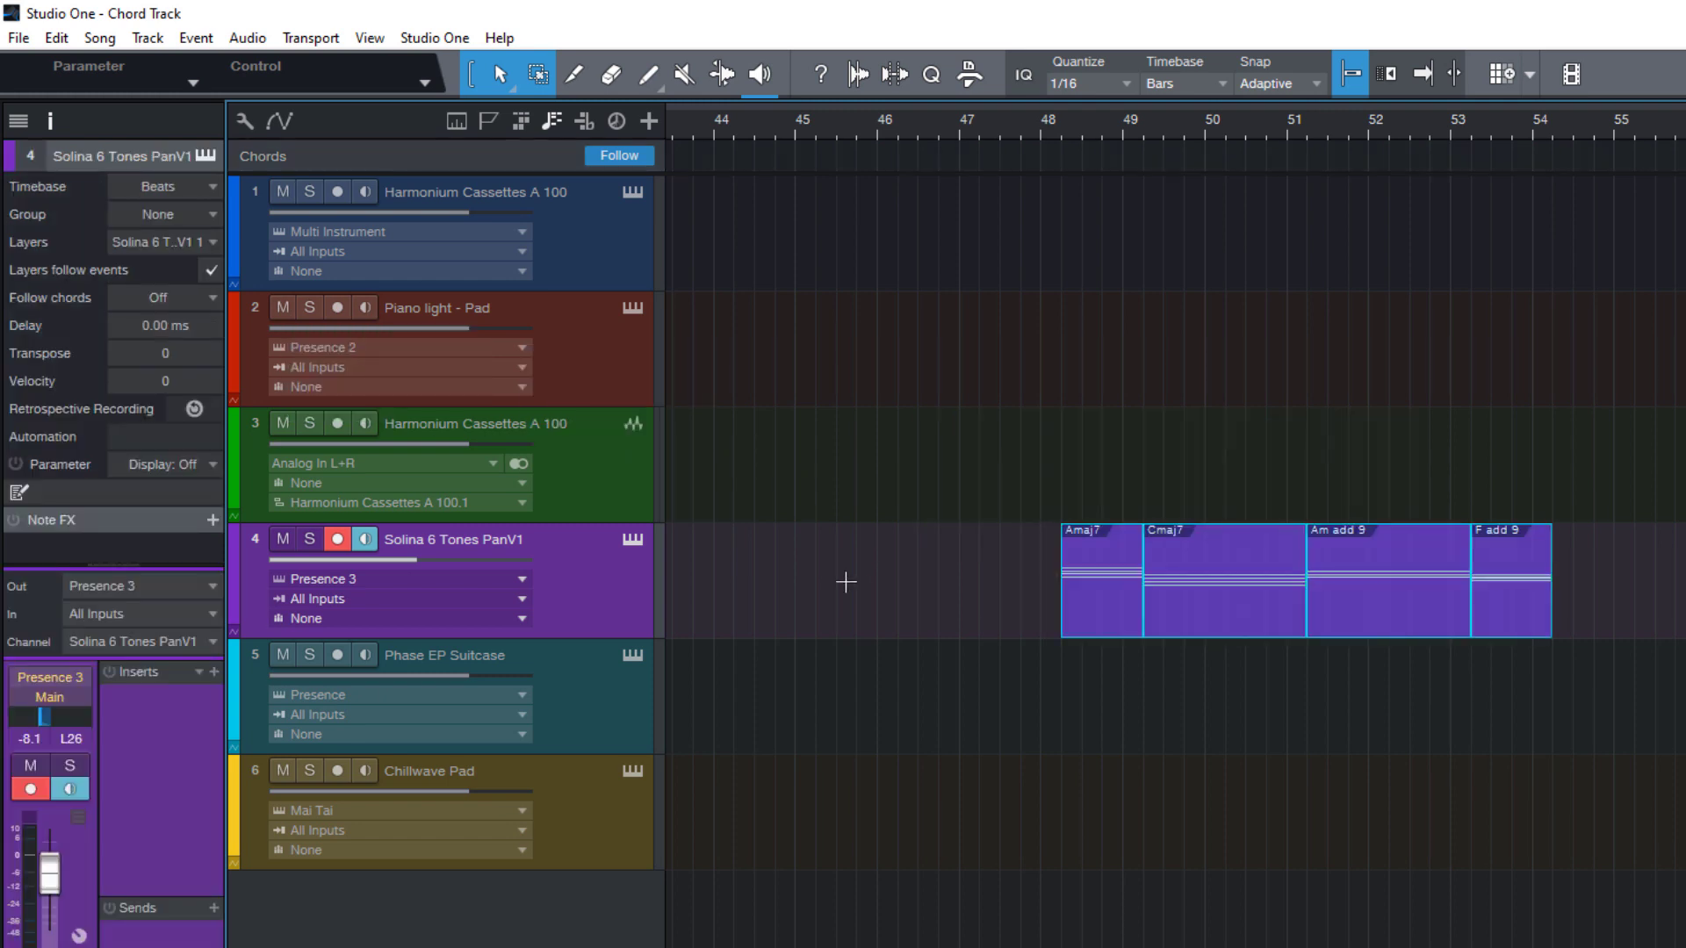
left_click(515, 158)
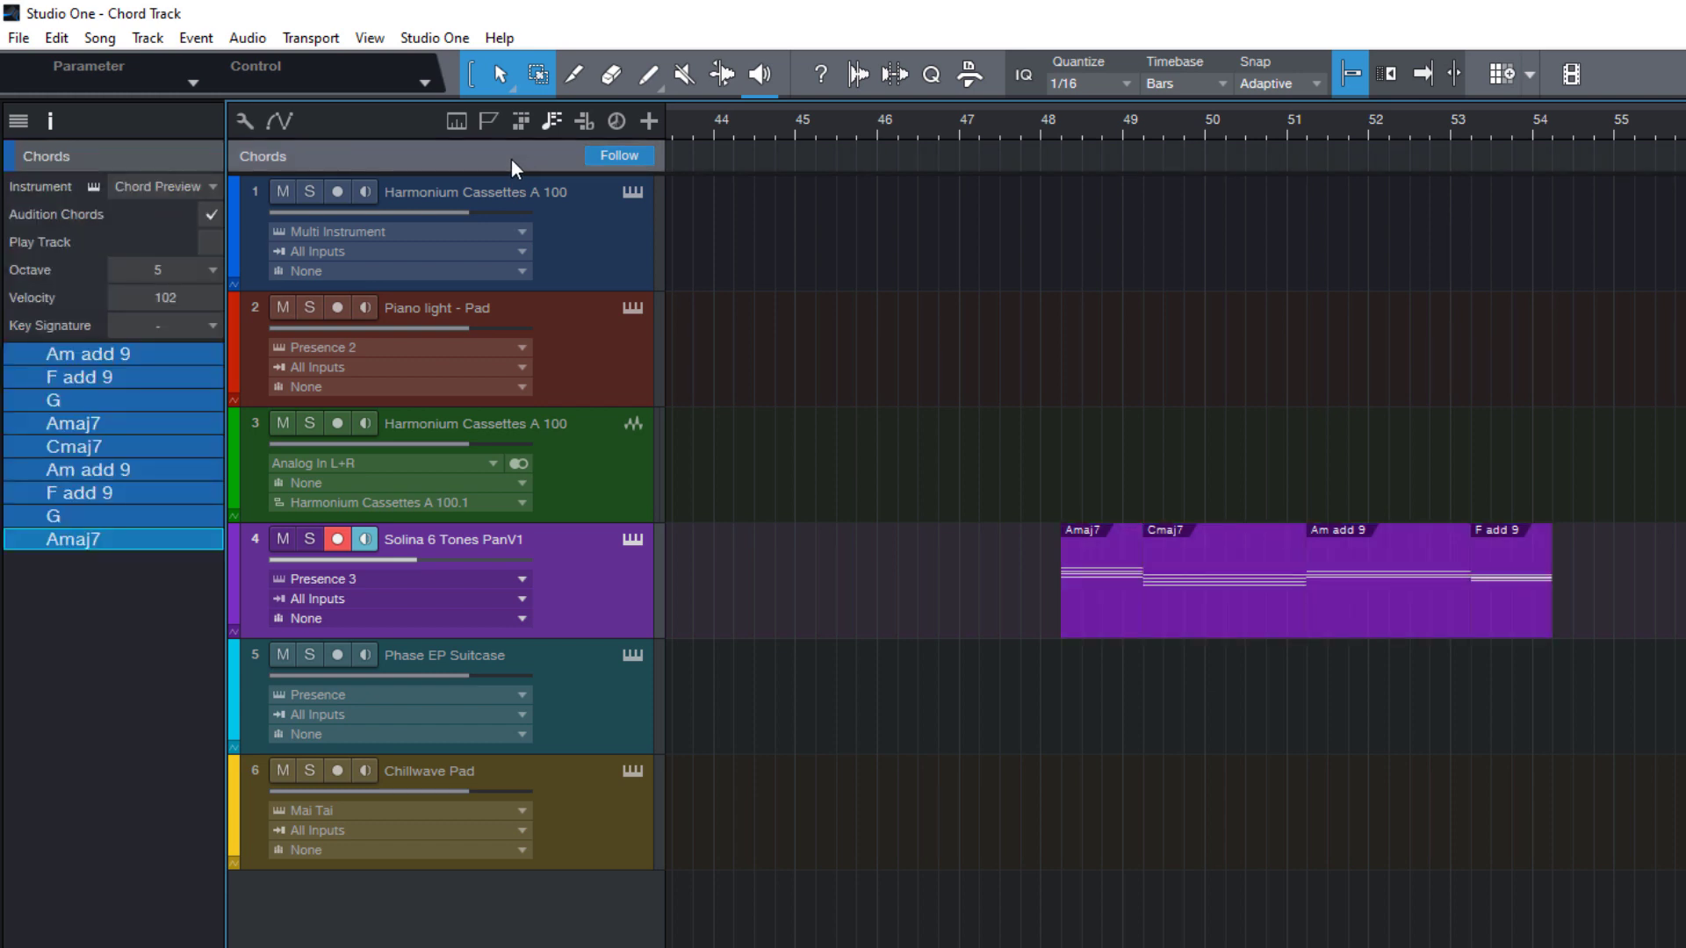
left_click(184, 267)
left_click(160, 393)
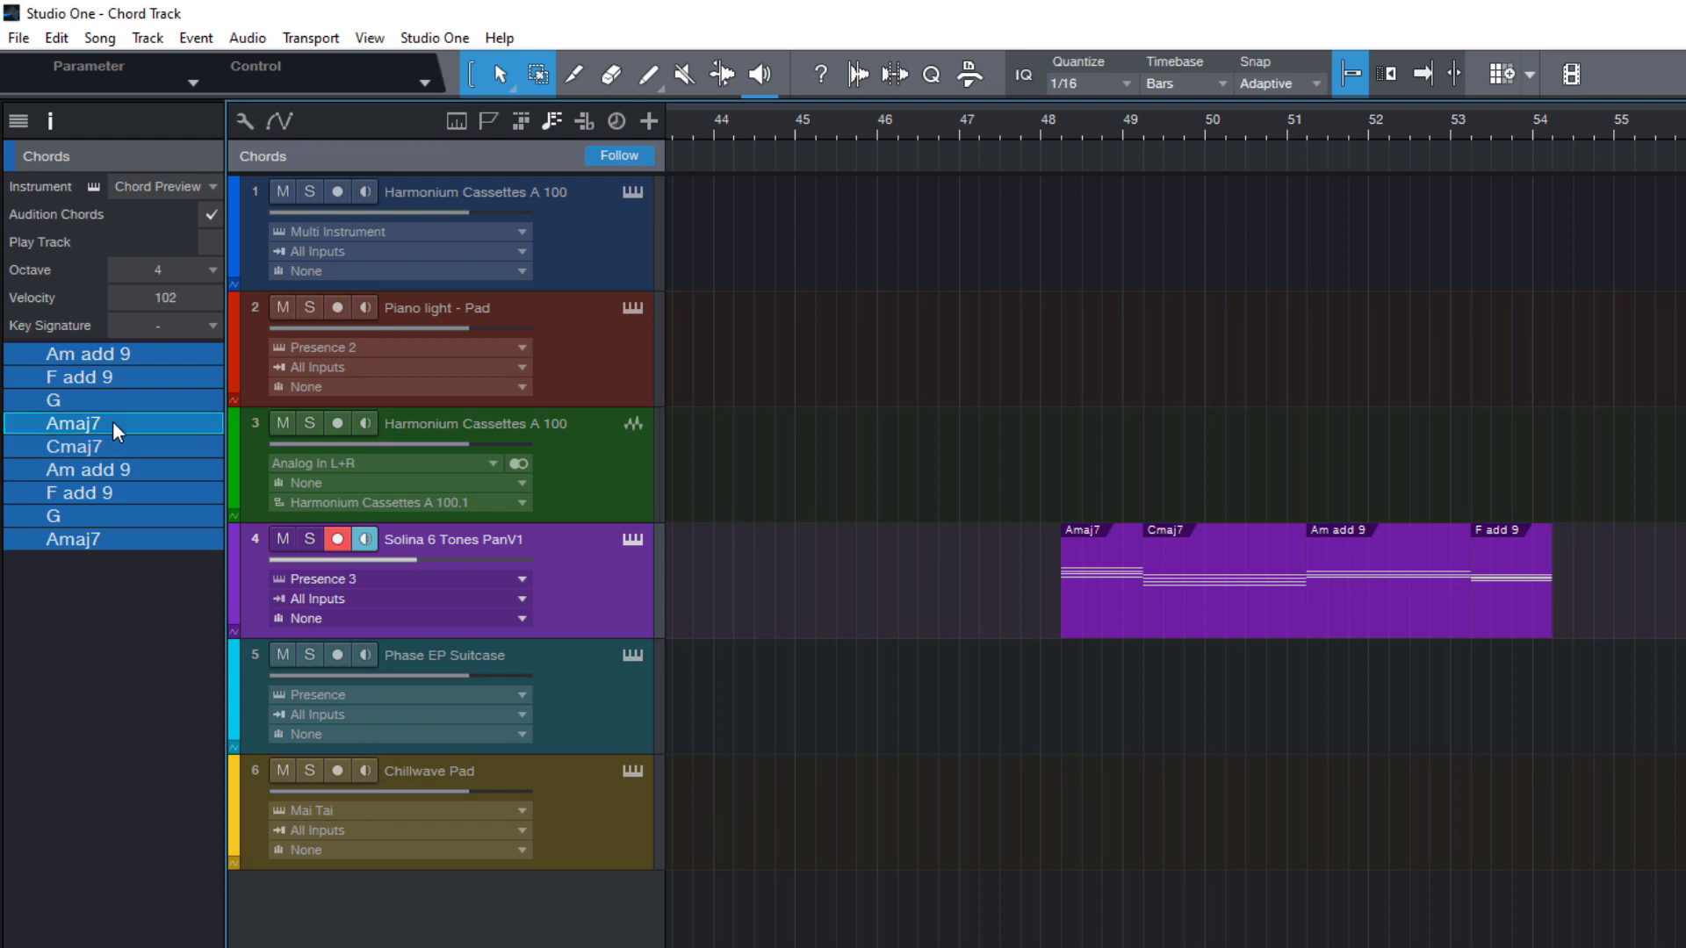
left_click(123, 382)
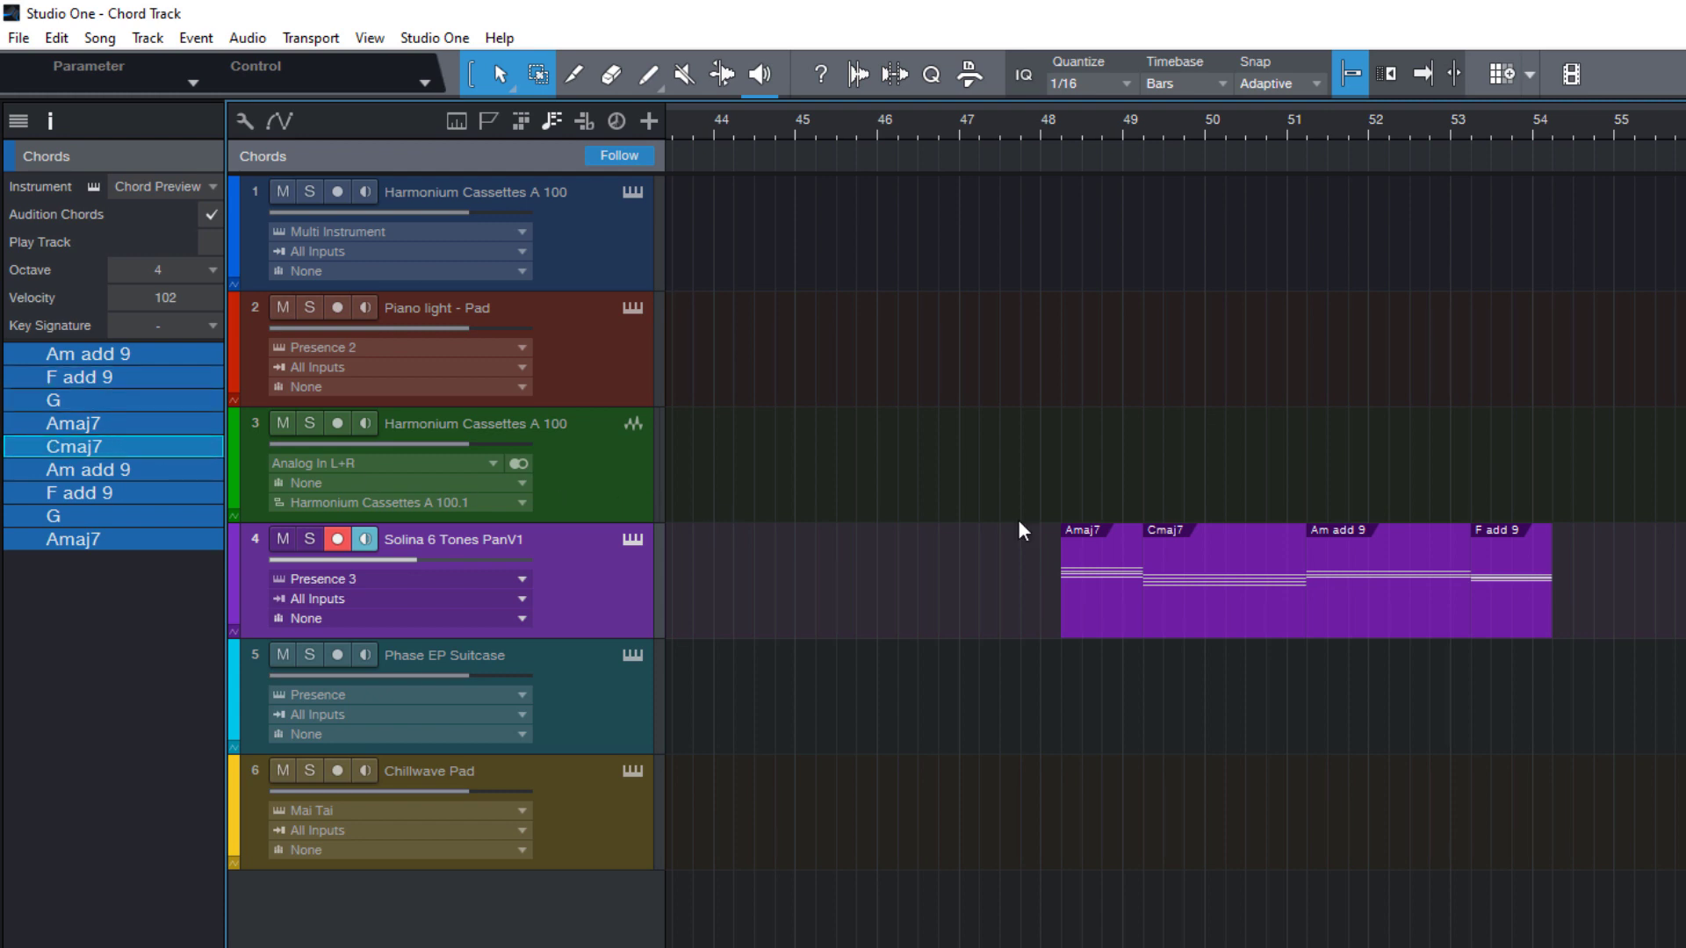
- Glue the Solina chord events with G, then show the Chords lane above the Piano light - Pad notes
left_click(1537, 601)
key("g")
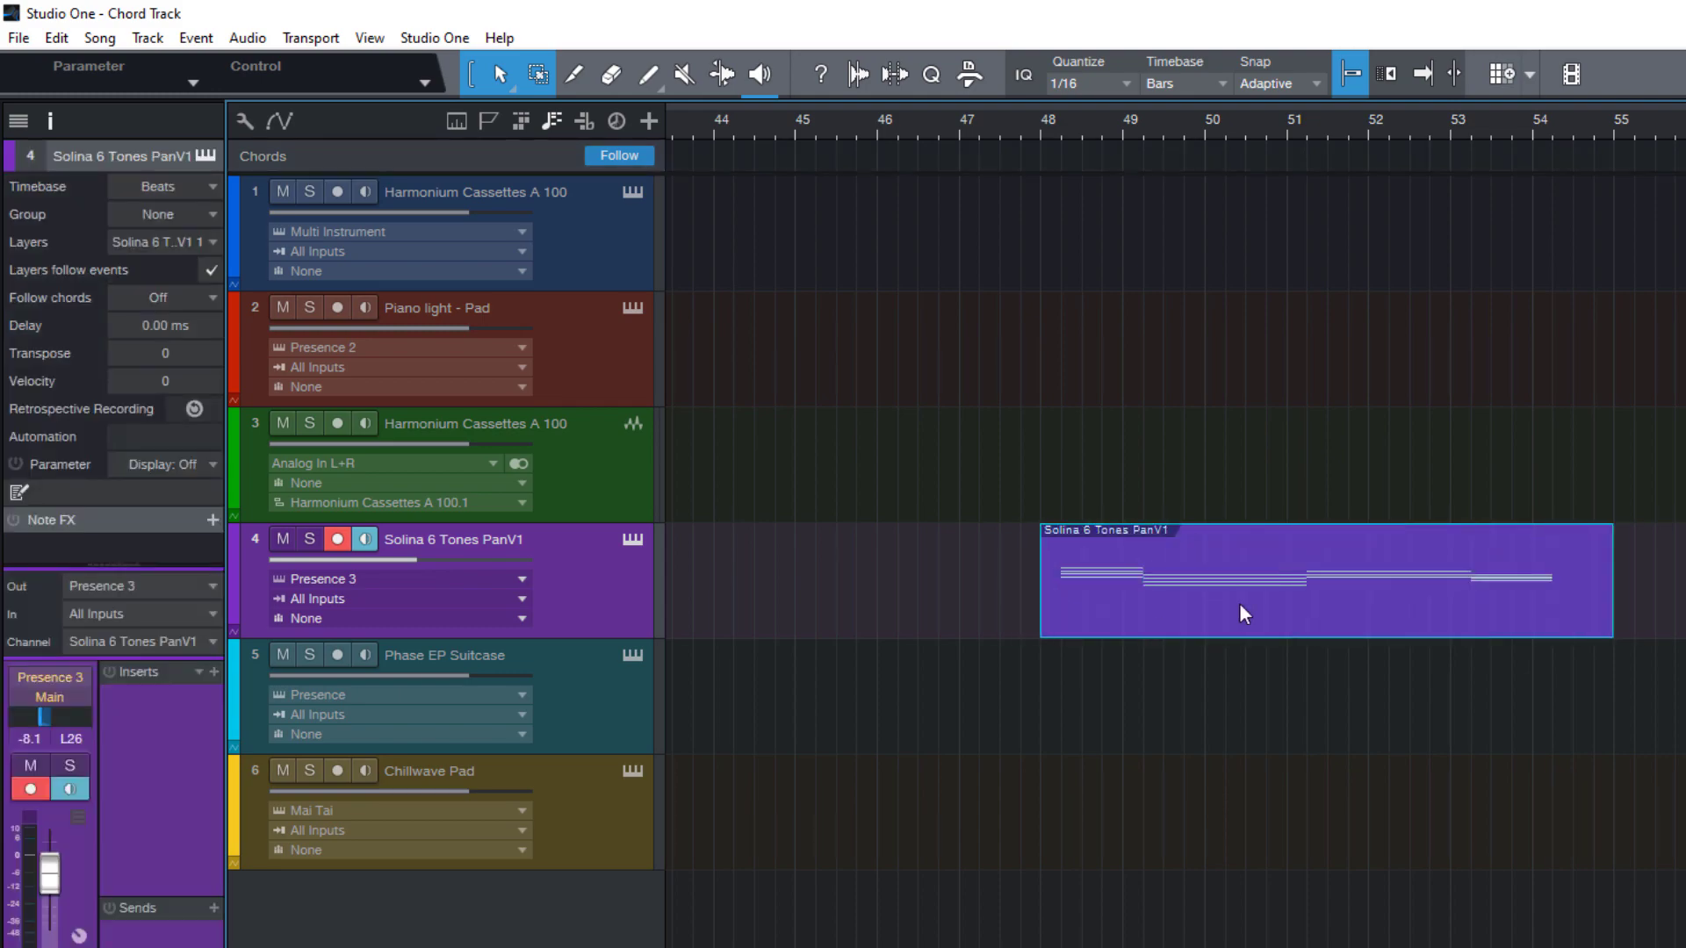
double_click(1240, 603)
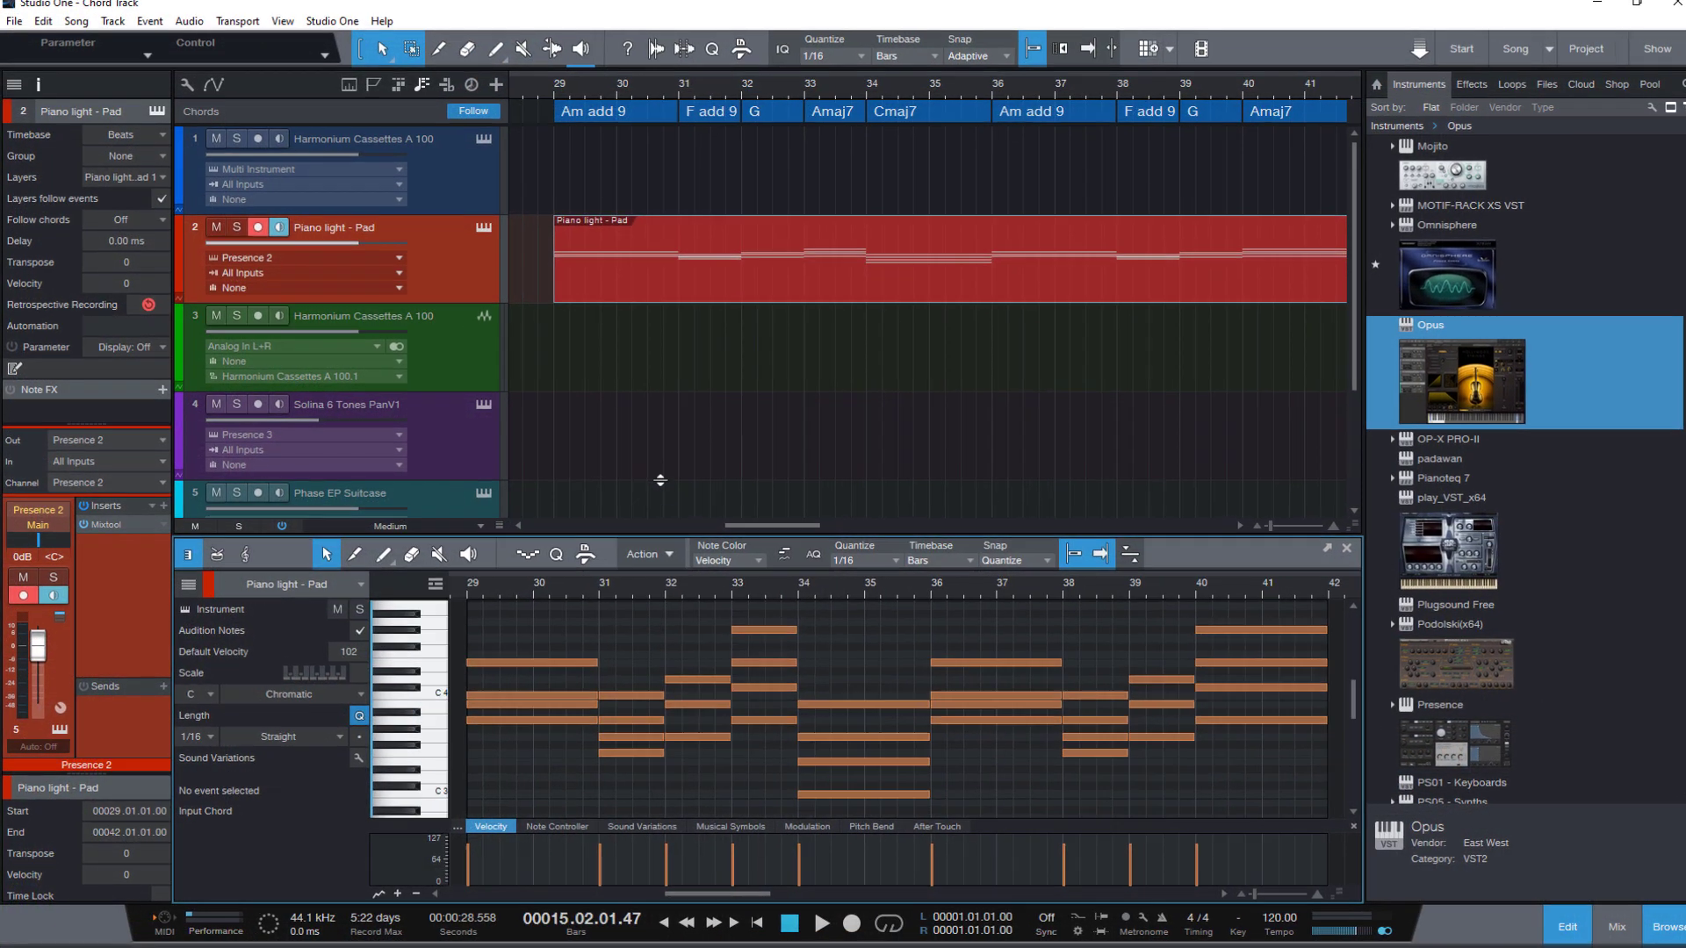
left_click_drag(660, 480, 660, 478)
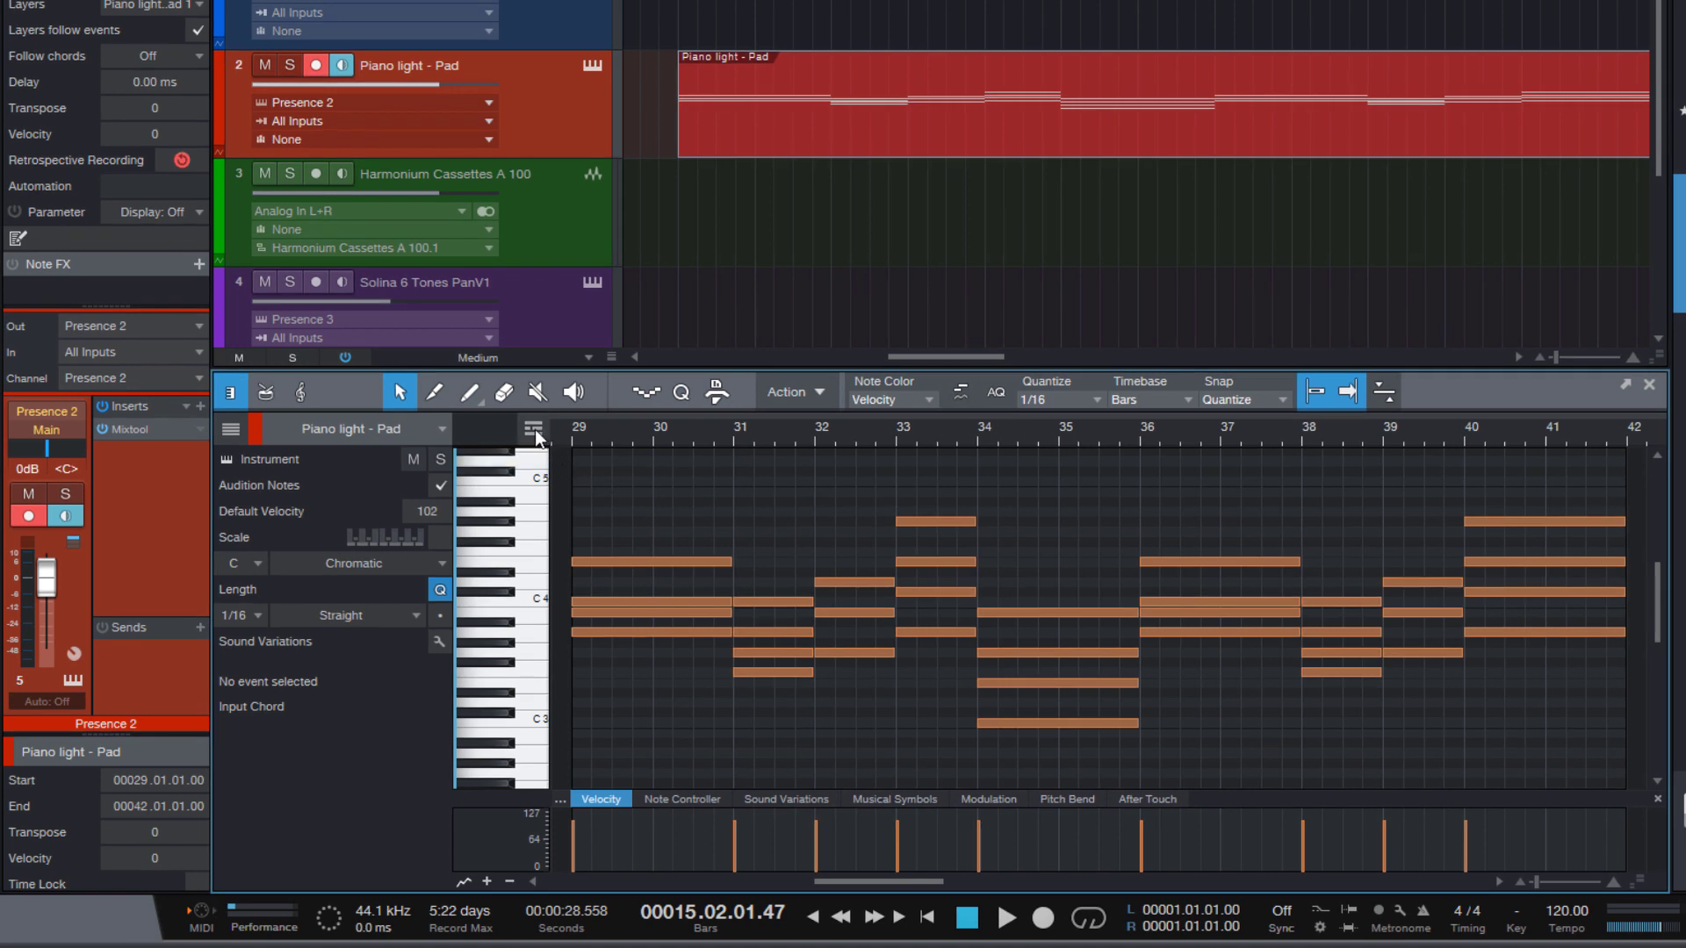
left_click(533, 430)
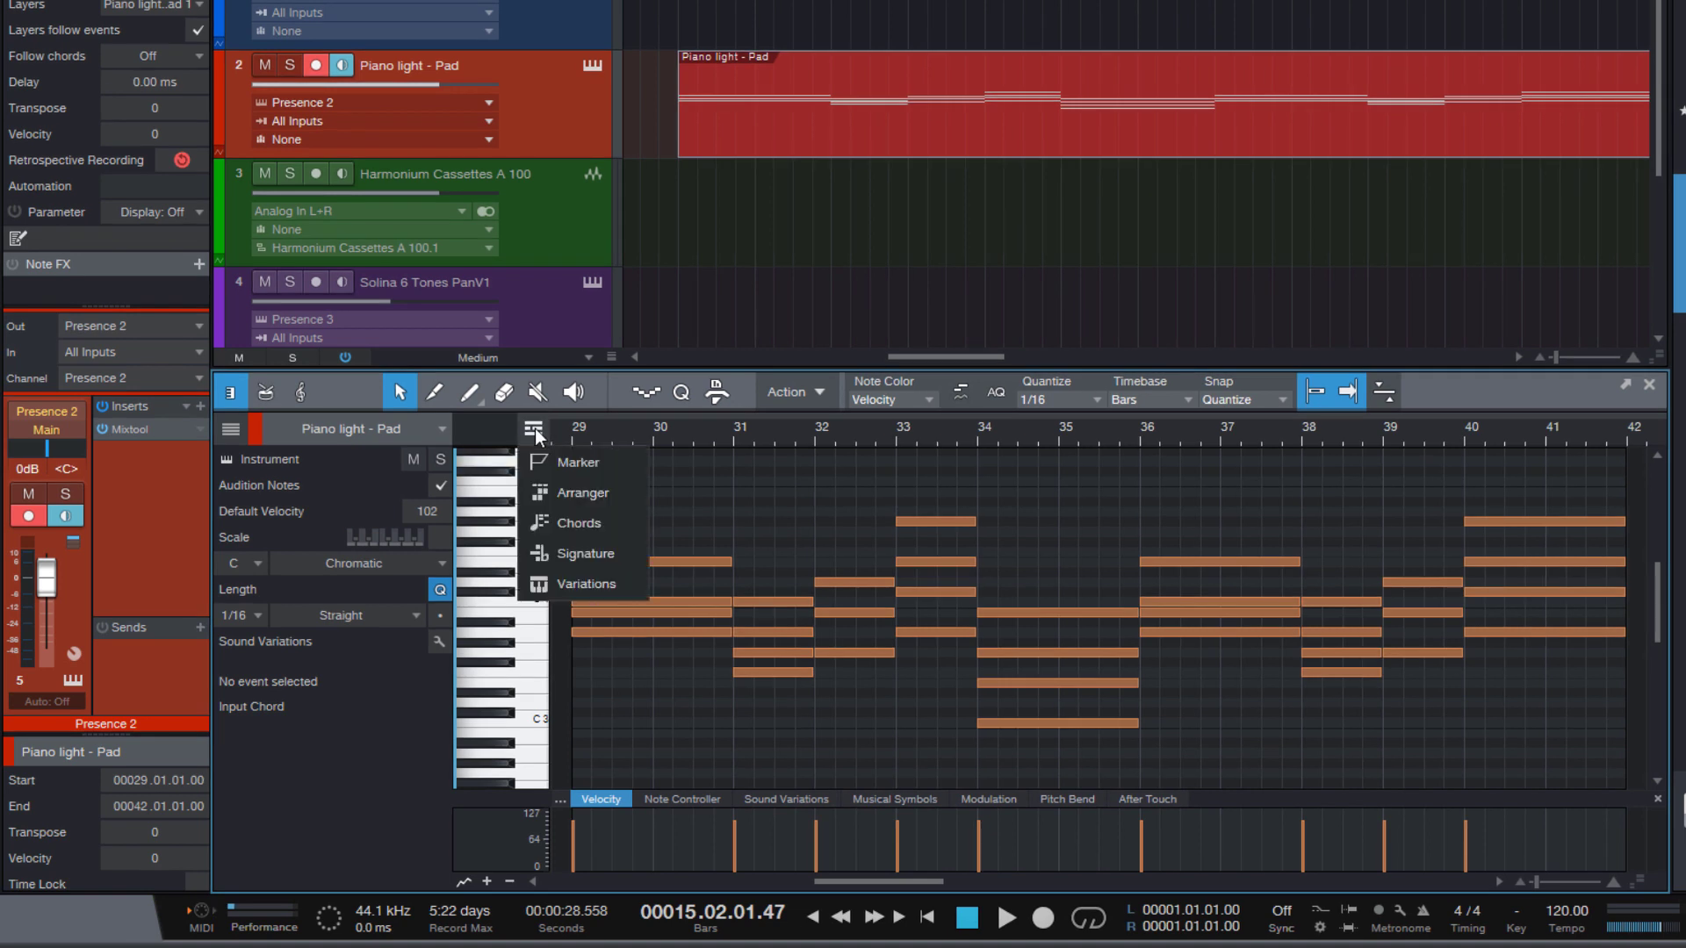
left_click(559, 523)
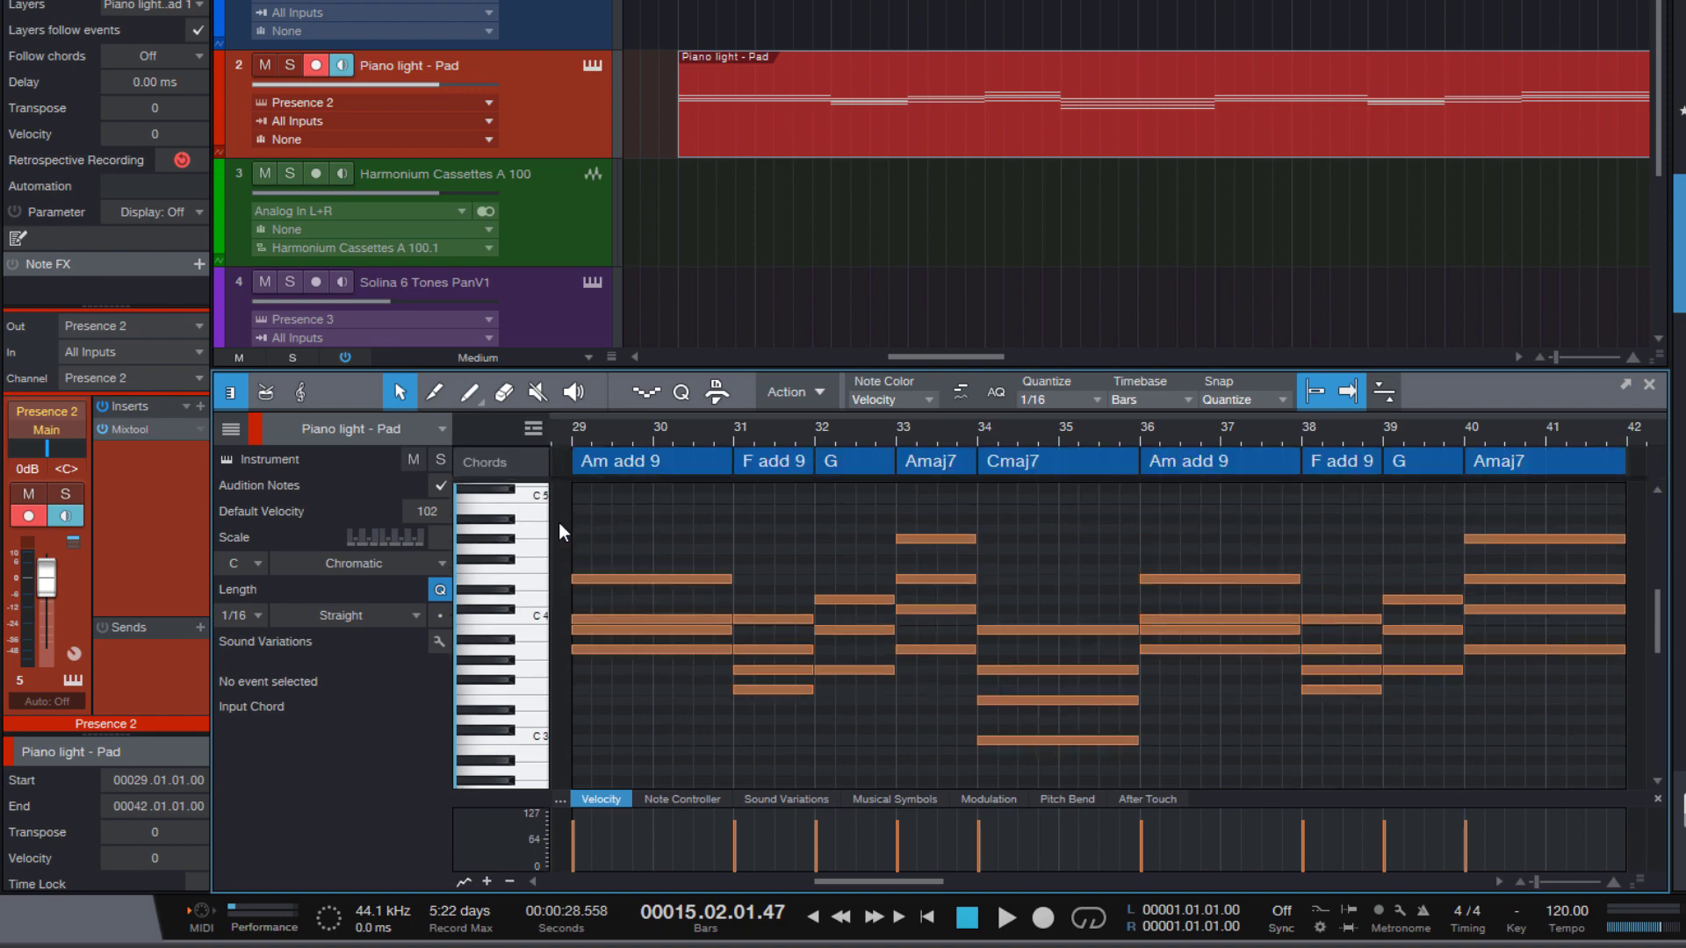